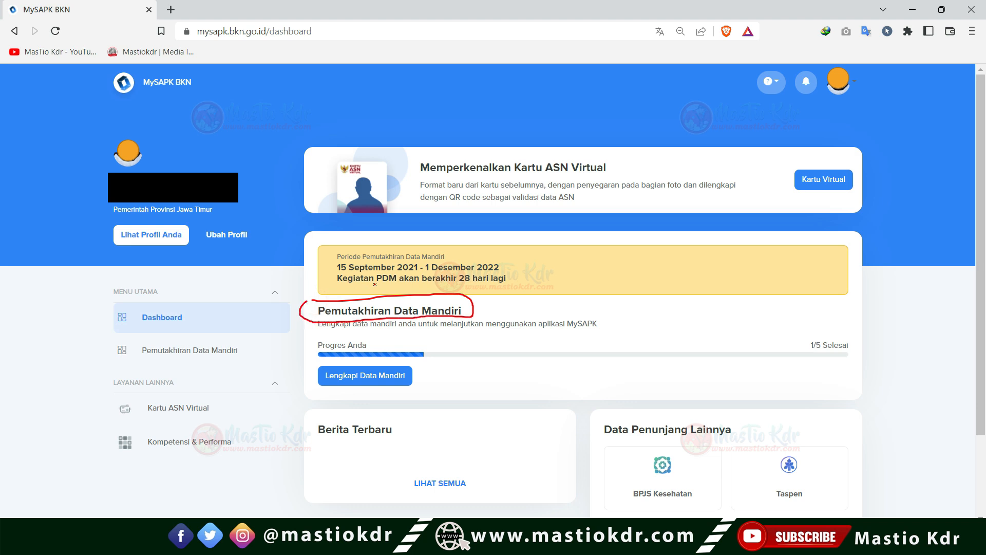
- Check the update period on the dashboard and open the self-service data update page to complete the data
{"action": "mouse_move", "coordinate": [333, 278]}
{"action": "left_mouse_down"}
{"action": "mouse_move", "coordinate": [484, 285]}
{"action": "mouse_move", "coordinate": [512, 273]}
{"action": "mouse_move", "coordinate": [331, 278]}
{"action": "left_mouse_up"}
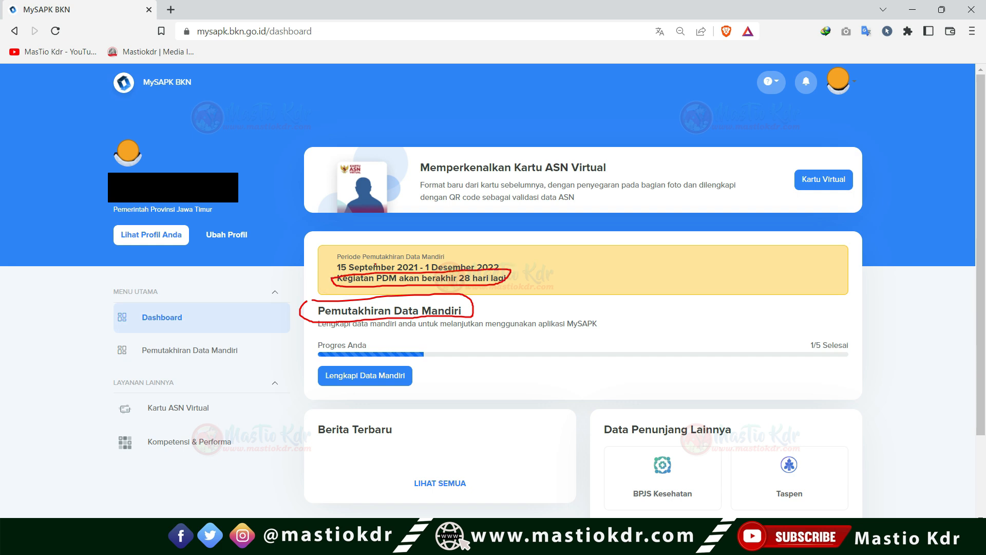
{"action": "mouse_move", "coordinate": [428, 261]}
{"action": "left_mouse_down"}
{"action": "mouse_move", "coordinate": [502, 259]}
{"action": "mouse_move", "coordinate": [506, 268]}
{"action": "left_mouse_up"}
{"action": "mouse_move", "coordinate": [429, 261]}
{"action": "left_mouse_down"}
{"action": "mouse_move", "coordinate": [426, 272]}
{"action": "mouse_move", "coordinate": [493, 274]}
{"action": "mouse_move", "coordinate": [507, 268]}
{"action": "mouse_move", "coordinate": [506, 254]}
{"action": "left_mouse_up"}
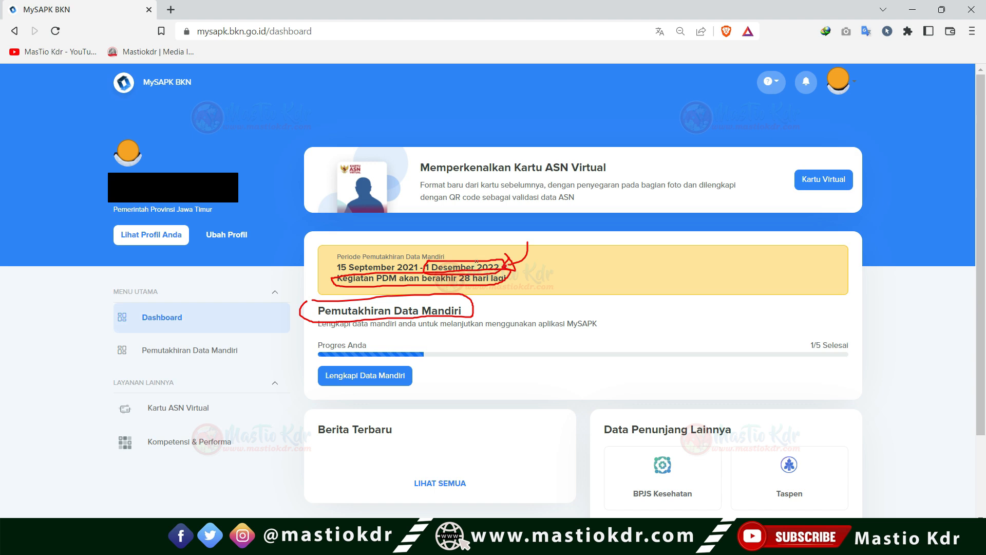
{"action": "mouse_move", "coordinate": [464, 231]}
{"action": "left_mouse_down"}
{"action": "mouse_move", "coordinate": [464, 256]}
{"action": "mouse_move", "coordinate": [472, 245]}
{"action": "left_mouse_up"}
{"action": "mouse_move", "coordinate": [327, 373]}
{"action": "left_mouse_down"}
{"action": "mouse_move", "coordinate": [309, 380]}
{"action": "mouse_move", "coordinate": [406, 394]}
{"action": "mouse_move", "coordinate": [432, 367]}
{"action": "mouse_move", "coordinate": [430, 350]}
{"action": "left_mouse_up"}
{"action": "left_click", "coordinate": [411, 375]}
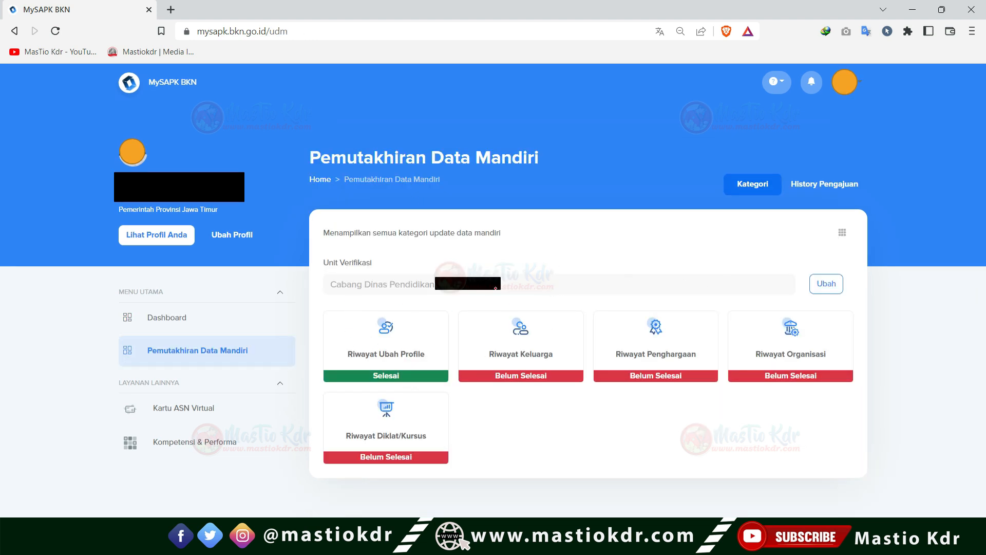
- Examine the data update categories with their completion status and the assigned Unit Verifikasi
{"action": "left_click_drag", "start_coordinate": [348, 363], "coordinate": [427, 359]}
{"action": "left_click_drag", "start_coordinate": [504, 361], "coordinate": [550, 358]}
{"action": "left_click_drag", "start_coordinate": [632, 363], "coordinate": [705, 362]}
{"action": "left_click_drag", "start_coordinate": [776, 362], "coordinate": [867, 363]}
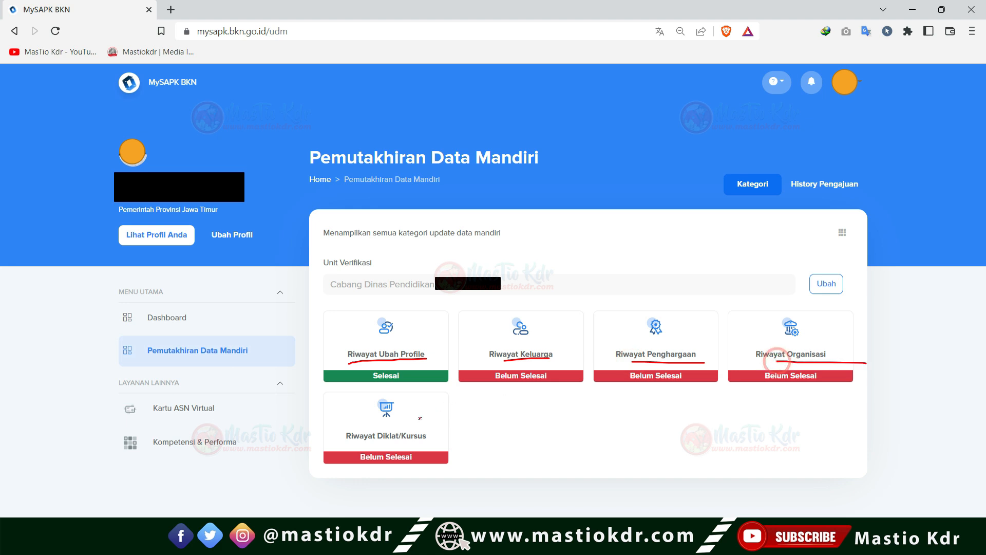
{"action": "left_click_drag", "start_coordinate": [350, 443], "coordinate": [384, 442]}
{"action": "mouse_move", "coordinate": [369, 330]}
{"action": "left_mouse_down"}
{"action": "mouse_move", "coordinate": [374, 340]}
{"action": "mouse_move", "coordinate": [399, 339]}
{"action": "mouse_move", "coordinate": [372, 317]}
{"action": "left_mouse_up"}
{"action": "mouse_move", "coordinate": [159, 401]}
{"action": "left_mouse_down"}
{"action": "mouse_move", "coordinate": [149, 412]}
{"action": "mouse_move", "coordinate": [222, 411]}
{"action": "mouse_move", "coordinate": [154, 403]}
{"action": "left_mouse_up"}
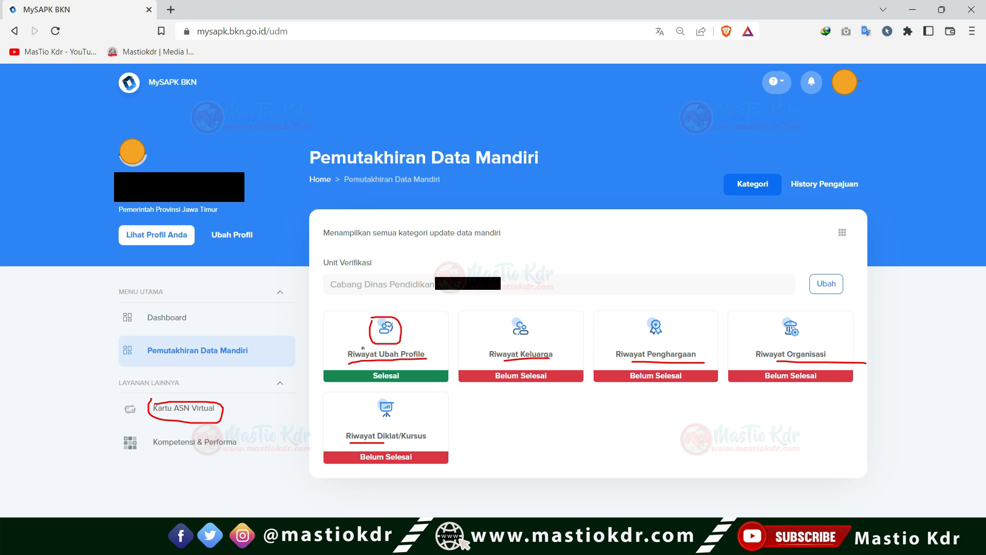
{"action": "left_click_drag", "start_coordinate": [405, 373], "coordinate": [461, 347]}
{"action": "mouse_move", "coordinate": [321, 263]}
{"action": "left_mouse_down"}
{"action": "mouse_move", "coordinate": [377, 245]}
{"action": "mouse_move", "coordinate": [323, 271]}
{"action": "mouse_move", "coordinate": [505, 295]}
{"action": "left_mouse_up"}
{"action": "mouse_move", "coordinate": [524, 260]}
{"action": "left_mouse_down"}
{"action": "mouse_move", "coordinate": [535, 273]}
{"action": "mouse_move", "coordinate": [510, 289]}
{"action": "mouse_move", "coordinate": [520, 282]}
{"action": "left_mouse_up"}
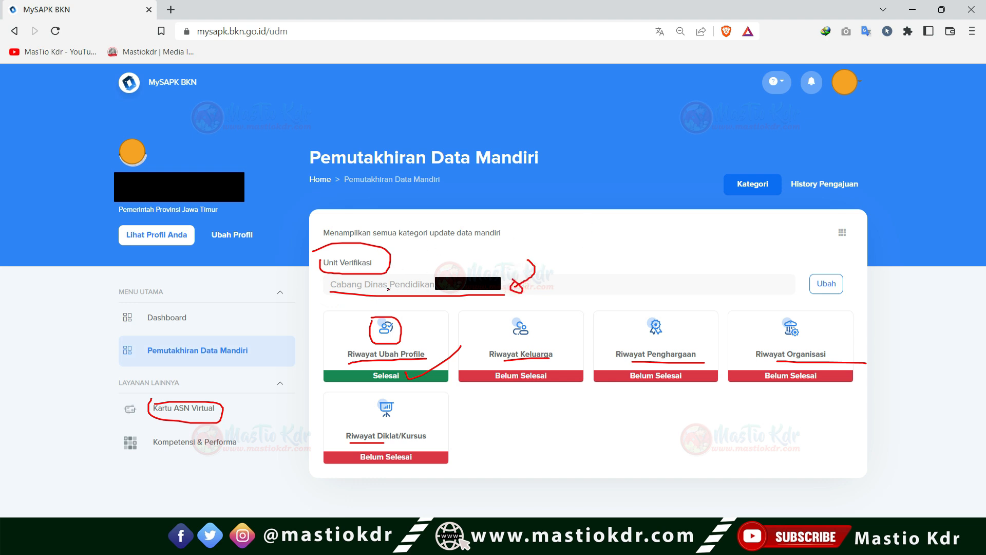
- Open the Unit Verifikasi for changing and search for "cabang dinas pendidikan wilayah kediri"
{"action": "left_click_drag", "start_coordinate": [806, 281], "coordinate": [800, 254]}
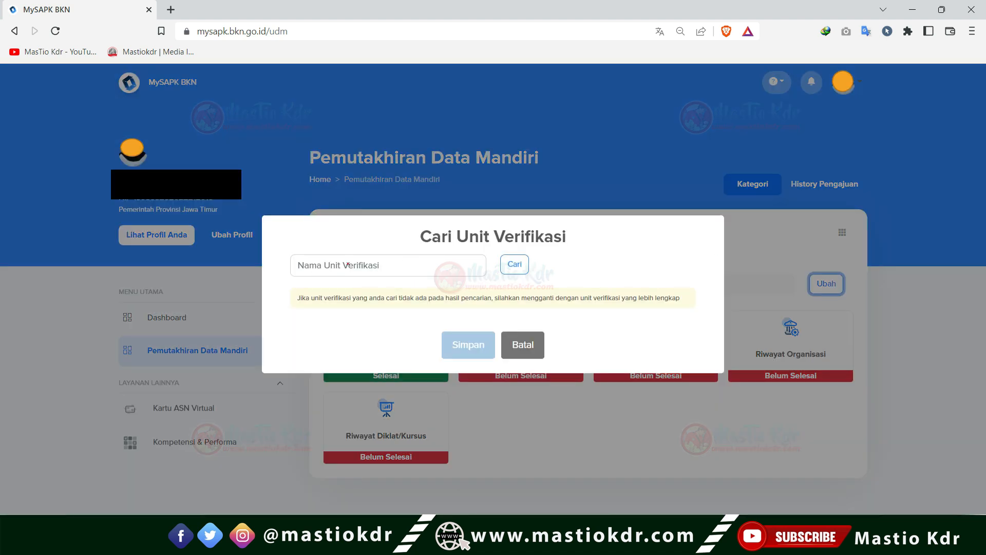
{"action": "left_click_drag", "start_coordinate": [340, 266], "coordinate": [392, 267]}
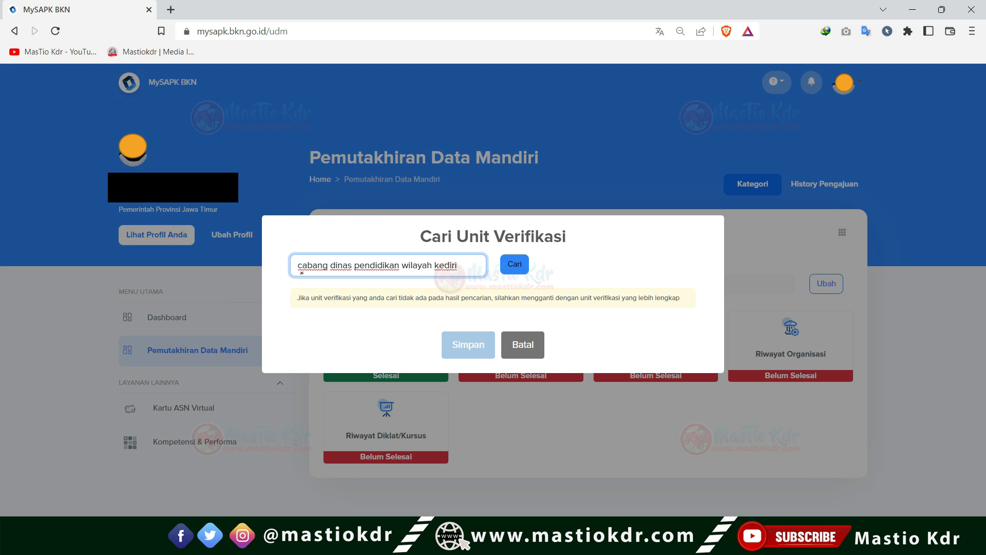
{"action": "left_click_drag", "start_coordinate": [302, 272], "coordinate": [480, 269]}
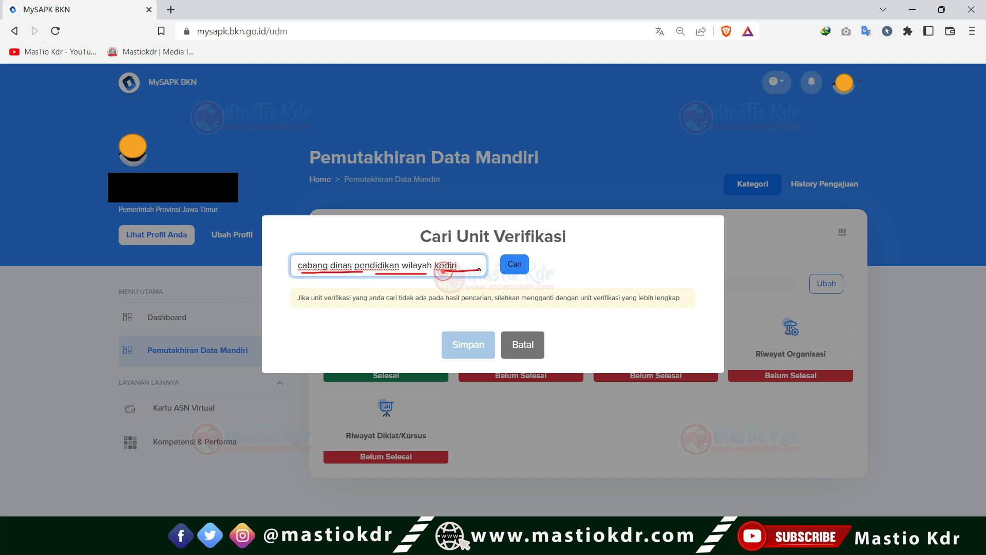
{"action": "left_click_drag", "start_coordinate": [555, 253], "coordinate": [533, 265]}
{"action": "left_click", "coordinate": [514, 264]}
- Choose Cabang Dinas Pendidikan Wilayah Kediri as the verification unit and save it
{"action": "mouse_move", "coordinate": [316, 264]}
{"action": "left_mouse_down"}
{"action": "mouse_move", "coordinate": [316, 272]}
{"action": "mouse_move", "coordinate": [479, 281]}
{"action": "mouse_move", "coordinate": [513, 258]}
{"action": "mouse_move", "coordinate": [355, 257]}
{"action": "left_mouse_up"}
{"action": "left_click", "coordinate": [528, 267]}
{"action": "left_click_drag", "start_coordinate": [520, 263], "coordinate": [531, 257]}
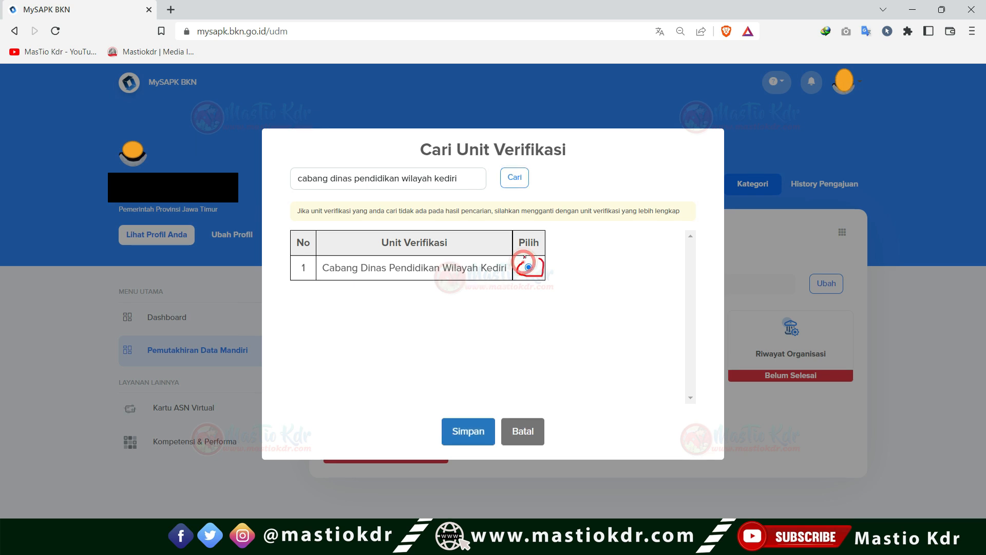
{"action": "mouse_move", "coordinate": [456, 370]}
{"action": "left_mouse_down"}
{"action": "mouse_move", "coordinate": [462, 409]}
{"action": "mouse_move", "coordinate": [470, 393]}
{"action": "left_mouse_up"}
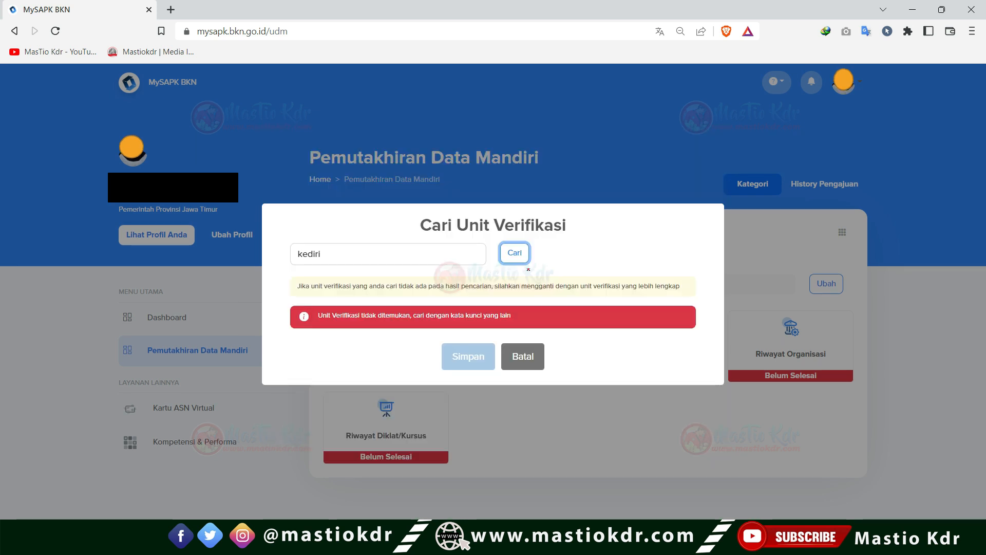
{"action": "mouse_move", "coordinate": [317, 319]}
{"action": "left_mouse_down"}
{"action": "mouse_move", "coordinate": [495, 323]}
{"action": "mouse_move", "coordinate": [486, 307]}
{"action": "mouse_move", "coordinate": [317, 307]}
{"action": "left_mouse_up"}
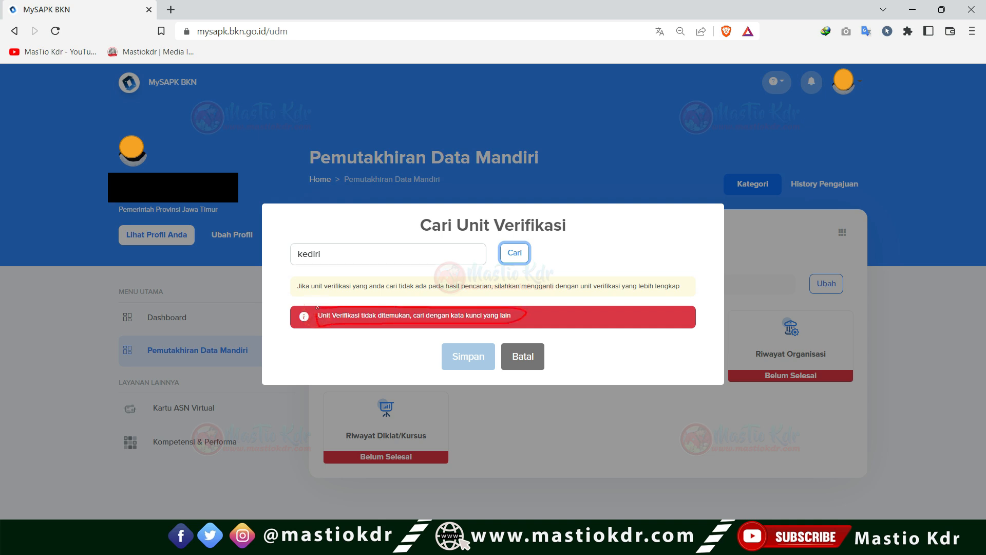
{"action": "mouse_move", "coordinate": [329, 234]}
{"action": "left_mouse_down"}
{"action": "mouse_move", "coordinate": [332, 252]}
{"action": "mouse_move", "coordinate": [353, 242]}
{"action": "left_mouse_up"}
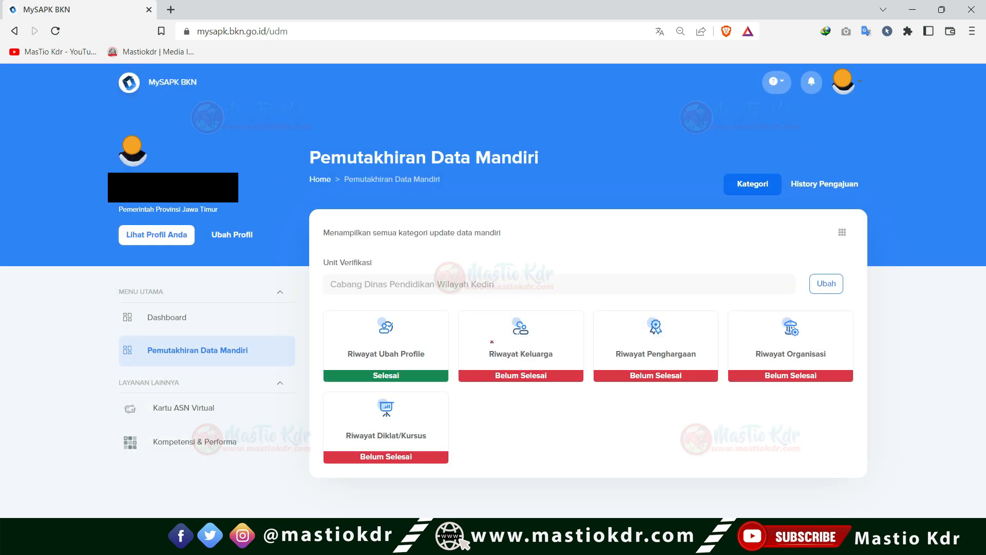
- Open the Riwayat Keluarga category
{"action": "mouse_move", "coordinate": [492, 342]}
{"action": "left_mouse_down"}
{"action": "mouse_move", "coordinate": [483, 362]}
{"action": "mouse_move", "coordinate": [580, 333]}
{"action": "mouse_move", "coordinate": [487, 337]}
{"action": "left_mouse_up"}
{"action": "left_click_drag", "start_coordinate": [386, 360], "coordinate": [421, 360]}
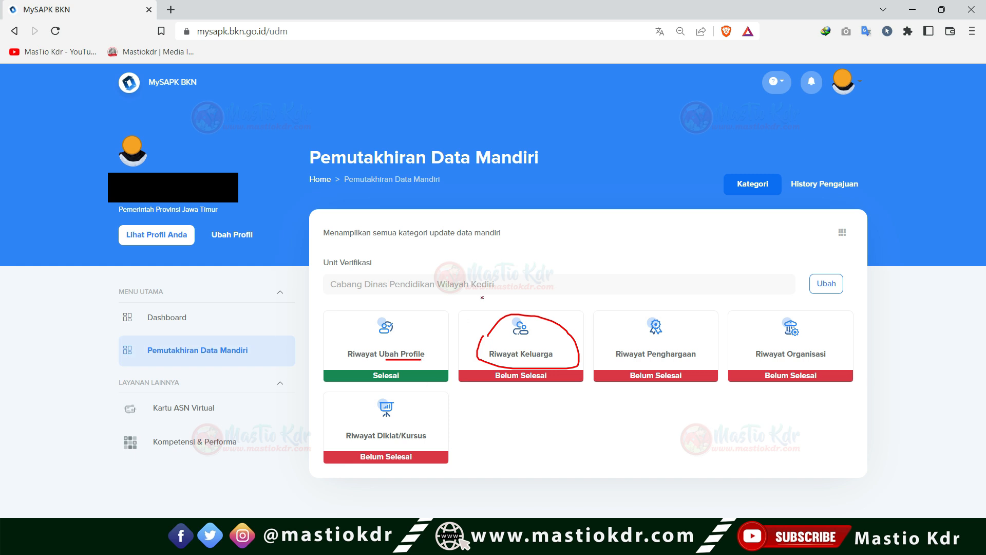
{"action": "left_click", "coordinate": [539, 329]}
- Look over the Orang Tua, Pasangan and Anak sections of the family history
{"action": "mouse_move", "coordinate": [291, 244]}
{"action": "left_mouse_down"}
{"action": "mouse_move", "coordinate": [288, 254]}
{"action": "mouse_move", "coordinate": [340, 242]}
{"action": "mouse_move", "coordinate": [297, 236]}
{"action": "left_mouse_up"}
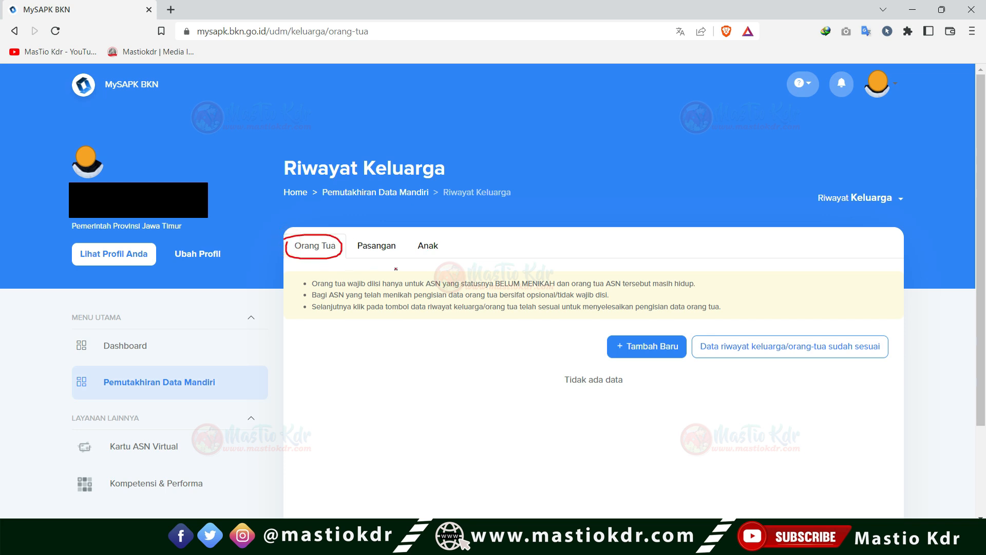
{"action": "mouse_move", "coordinate": [310, 260]}
{"action": "left_mouse_down"}
{"action": "mouse_move", "coordinate": [326, 269]}
{"action": "mouse_move", "coordinate": [296, 273]}
{"action": "left_mouse_up"}
{"action": "mouse_move", "coordinate": [356, 240]}
{"action": "left_mouse_down"}
{"action": "mouse_move", "coordinate": [359, 256]}
{"action": "mouse_move", "coordinate": [390, 232]}
{"action": "mouse_move", "coordinate": [417, 253]}
{"action": "mouse_move", "coordinate": [409, 238]}
{"action": "left_mouse_up"}
{"action": "mouse_move", "coordinate": [485, 221]}
{"action": "left_mouse_down"}
{"action": "mouse_move", "coordinate": [466, 247]}
{"action": "mouse_move", "coordinate": [554, 249]}
{"action": "mouse_move", "coordinate": [517, 272]}
{"action": "mouse_move", "coordinate": [557, 259]}
{"action": "left_mouse_up"}
{"action": "mouse_move", "coordinate": [551, 260]}
{"action": "left_mouse_down"}
{"action": "mouse_move", "coordinate": [554, 275]}
{"action": "mouse_move", "coordinate": [564, 274]}
{"action": "mouse_move", "coordinate": [562, 256]}
{"action": "mouse_move", "coordinate": [606, 271]}
{"action": "mouse_move", "coordinate": [606, 262]}
{"action": "mouse_move", "coordinate": [644, 262]}
{"action": "left_mouse_up"}
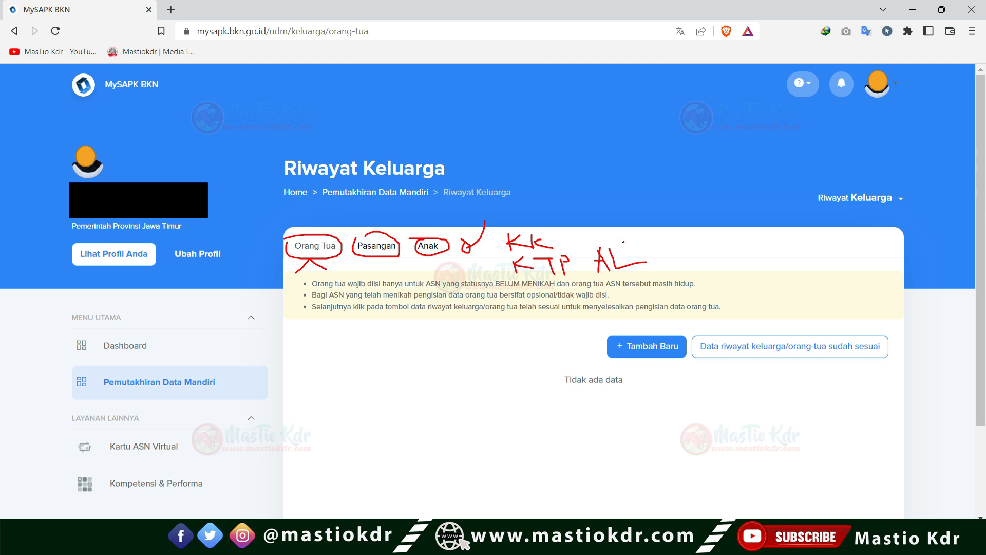
{"action": "mouse_move", "coordinate": [671, 235]}
{"action": "left_mouse_down"}
{"action": "mouse_move", "coordinate": [669, 250]}
{"action": "mouse_move", "coordinate": [687, 242]}
{"action": "left_mouse_up"}
{"action": "mouse_move", "coordinate": [700, 236]}
{"action": "left_mouse_down"}
{"action": "mouse_move", "coordinate": [702, 256]}
{"action": "mouse_move", "coordinate": [729, 258]}
{"action": "left_mouse_up"}
{"action": "mouse_move", "coordinate": [377, 252]}
{"action": "left_mouse_down"}
{"action": "mouse_move", "coordinate": [377, 272]}
{"action": "mouse_move", "coordinate": [390, 262]}
{"action": "left_mouse_up"}
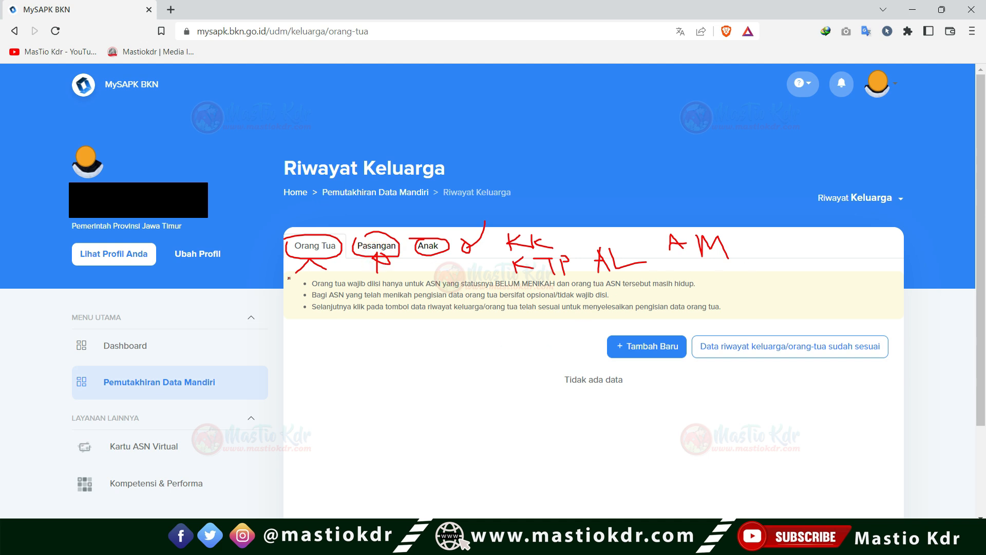
- Start a new Orang Tua record and review its form fields, from living and employment status to phone numbers and email
{"action": "mouse_move", "coordinate": [609, 338]}
{"action": "left_mouse_down"}
{"action": "mouse_move", "coordinate": [609, 361]}
{"action": "mouse_move", "coordinate": [689, 357]}
{"action": "mouse_move", "coordinate": [622, 333]}
{"action": "left_mouse_up"}
{"action": "left_click", "coordinate": [623, 340]}
{"action": "mouse_move", "coordinate": [499, 233]}
{"action": "left_mouse_down"}
{"action": "mouse_move", "coordinate": [499, 250]}
{"action": "mouse_move", "coordinate": [488, 226]}
{"action": "mouse_move", "coordinate": [477, 230]}
{"action": "left_mouse_up"}
{"action": "left_click_drag", "start_coordinate": [503, 276], "coordinate": [571, 275]}
{"action": "left_click_drag", "start_coordinate": [516, 294], "coordinate": [626, 293]}
{"action": "left_click_drag", "start_coordinate": [527, 337], "coordinate": [631, 337]}
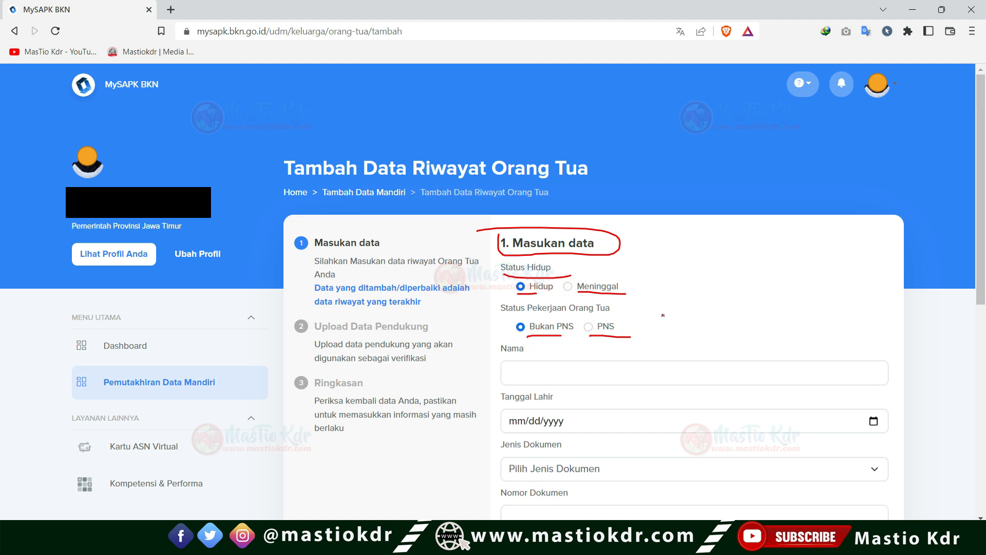
{"action": "mouse_move", "coordinate": [589, 321]}
{"action": "left_mouse_down"}
{"action": "mouse_move", "coordinate": [609, 340]}
{"action": "mouse_move", "coordinate": [629, 319]}
{"action": "left_mouse_up"}
{"action": "scroll", "coordinate": [450, 182], "scroll_direction": "down", "scroll_amount": 10}
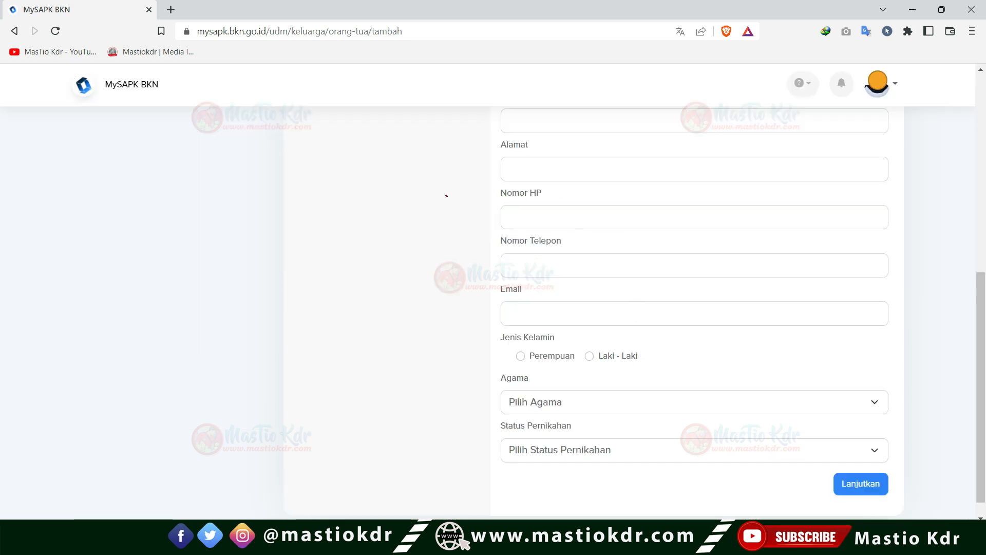
{"action": "left_click_drag", "start_coordinate": [493, 206], "coordinate": [576, 216]}
{"action": "left_click_drag", "start_coordinate": [489, 254], "coordinate": [557, 254]}
{"action": "left_click_drag", "start_coordinate": [486, 296], "coordinate": [550, 296]}
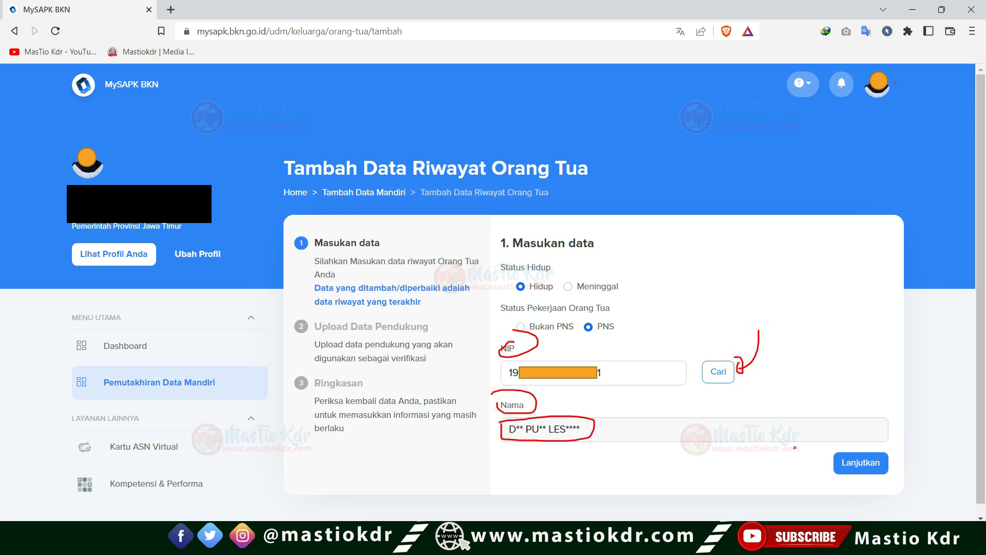
- Proceed with the PNS parent's data and upload Dok KK.pdf as the supporting family card document
{"action": "left_click", "coordinate": [879, 458]}
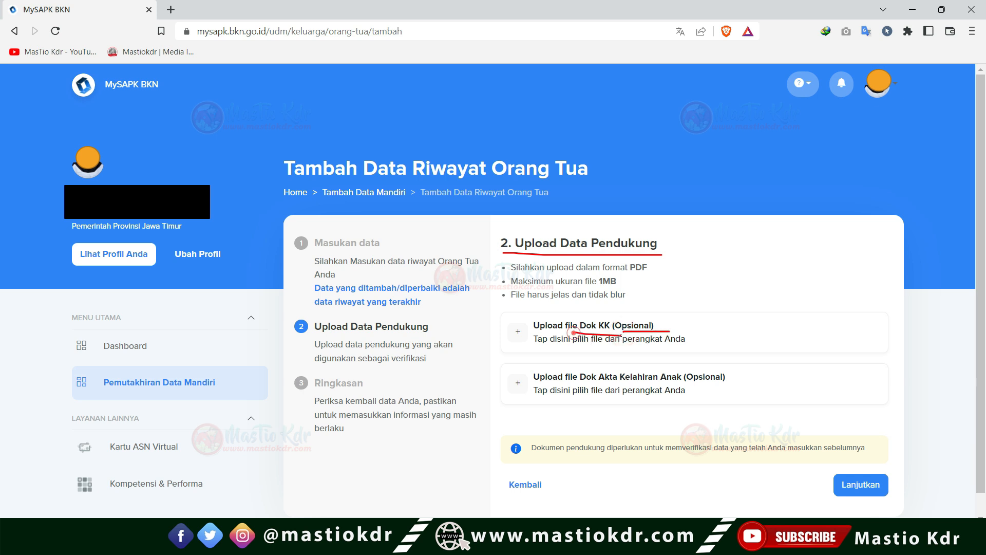
{"action": "mouse_move", "coordinate": [647, 291]}
{"action": "left_mouse_down"}
{"action": "mouse_move", "coordinate": [624, 322]}
{"action": "mouse_move", "coordinate": [634, 314]}
{"action": "left_mouse_up"}
{"action": "left_click_drag", "start_coordinate": [589, 331], "coordinate": [605, 330]}
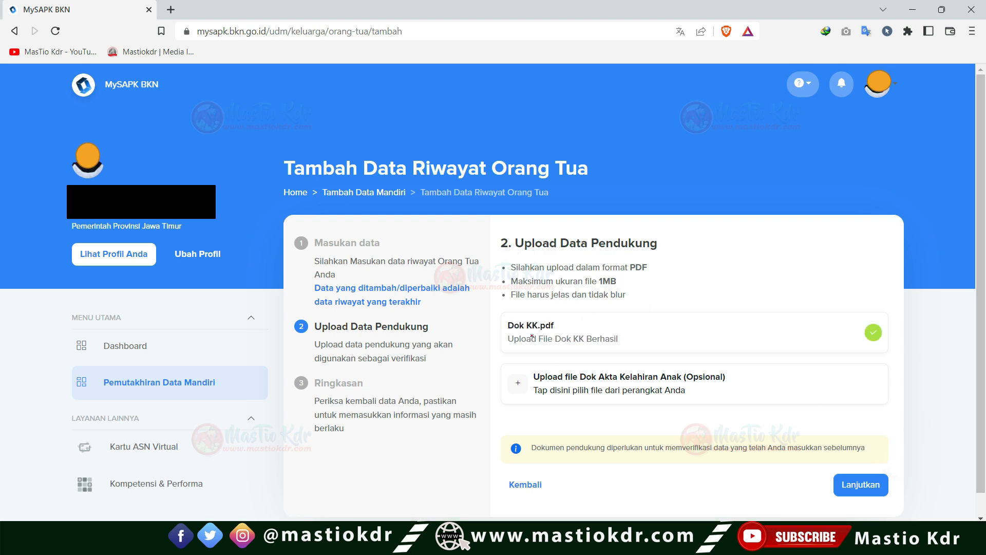
{"action": "left_click_drag", "start_coordinate": [572, 334], "coordinate": [512, 333]}
{"action": "mouse_move", "coordinate": [913, 450]}
{"action": "left_mouse_down"}
{"action": "mouse_move", "coordinate": [897, 486]}
{"action": "mouse_move", "coordinate": [888, 470]}
{"action": "left_mouse_up"}
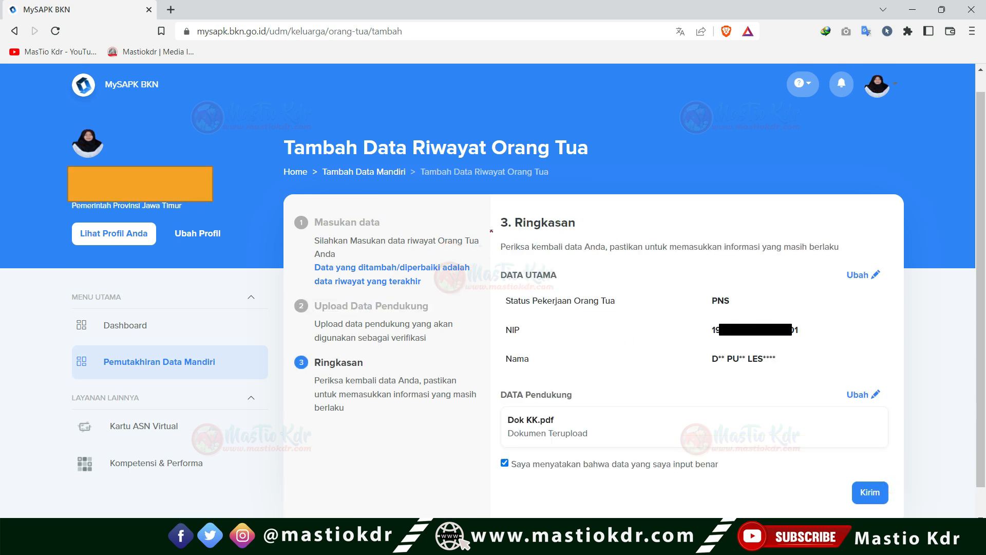
- Check the parent record's main and supporting data in the summary and submit the proposal
{"action": "mouse_move", "coordinate": [491, 230]}
{"action": "left_mouse_down"}
{"action": "mouse_move", "coordinate": [565, 205]}
{"action": "mouse_move", "coordinate": [479, 206]}
{"action": "left_mouse_up"}
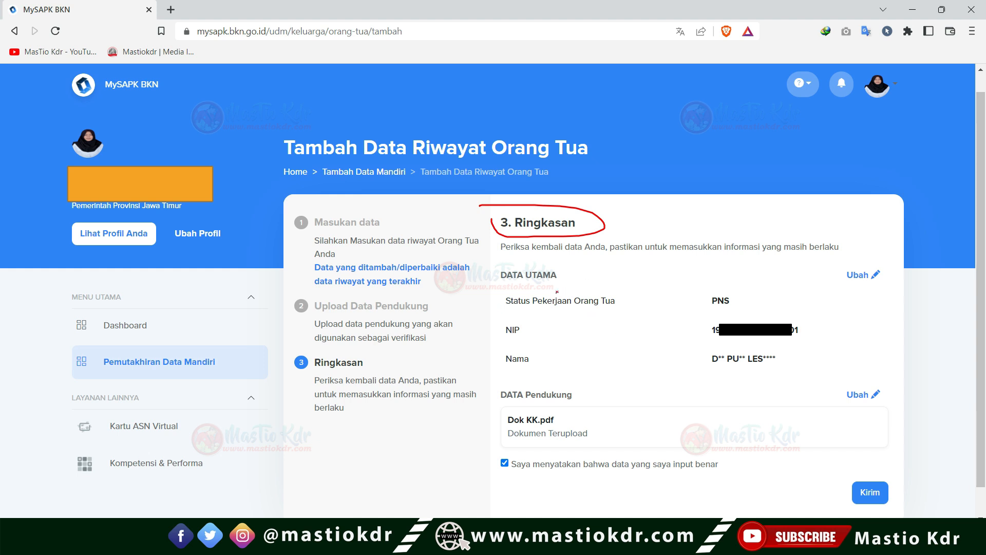
{"action": "left_click_drag", "start_coordinate": [522, 307], "coordinate": [658, 312]}
{"action": "mouse_move", "coordinate": [713, 292]}
{"action": "left_mouse_down"}
{"action": "mouse_move", "coordinate": [729, 308]}
{"action": "mouse_move", "coordinate": [681, 285]}
{"action": "left_mouse_up"}
{"action": "mouse_move", "coordinate": [500, 331]}
{"action": "left_mouse_down"}
{"action": "mouse_move", "coordinate": [552, 335]}
{"action": "mouse_move", "coordinate": [545, 365]}
{"action": "left_mouse_up"}
{"action": "mouse_move", "coordinate": [911, 441]}
{"action": "left_mouse_down"}
{"action": "mouse_move", "coordinate": [895, 487]}
{"action": "mouse_move", "coordinate": [876, 469]}
{"action": "left_mouse_up"}
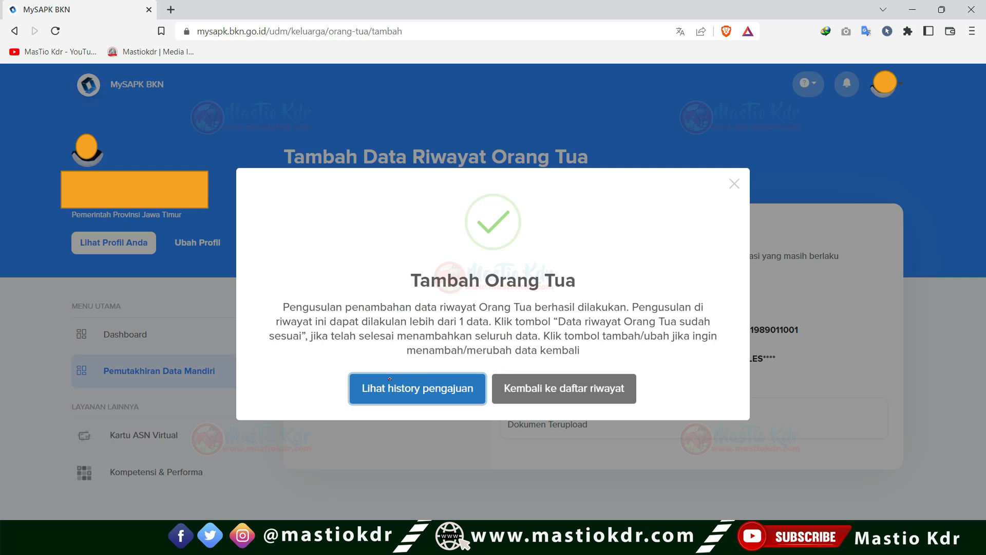
- View the submission history for the Orang Tua change proposal
{"action": "left_click_drag", "start_coordinate": [389, 345], "coordinate": [390, 378]}
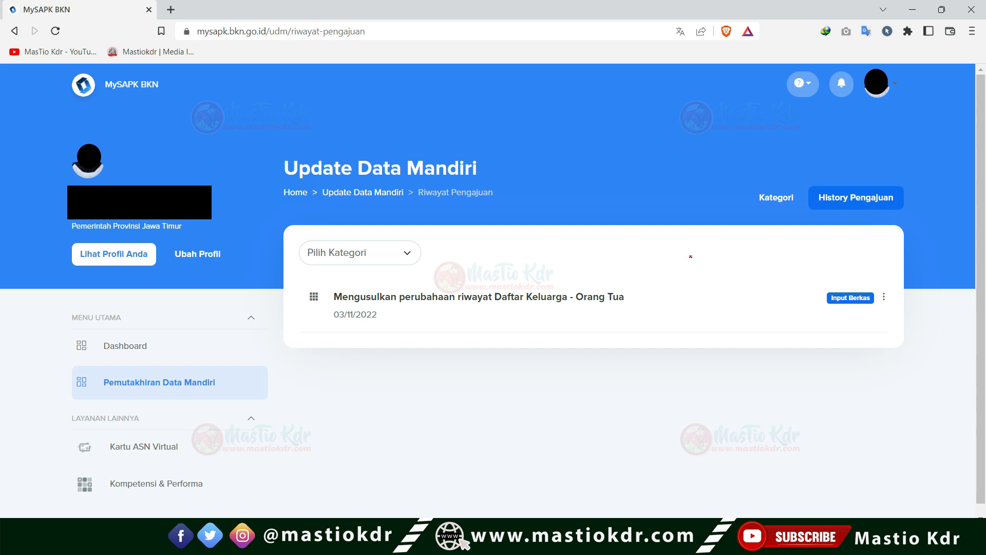
{"action": "mouse_move", "coordinate": [805, 186]}
{"action": "left_mouse_down"}
{"action": "mouse_move", "coordinate": [896, 219]}
{"action": "mouse_move", "coordinate": [810, 182]}
{"action": "left_mouse_up"}
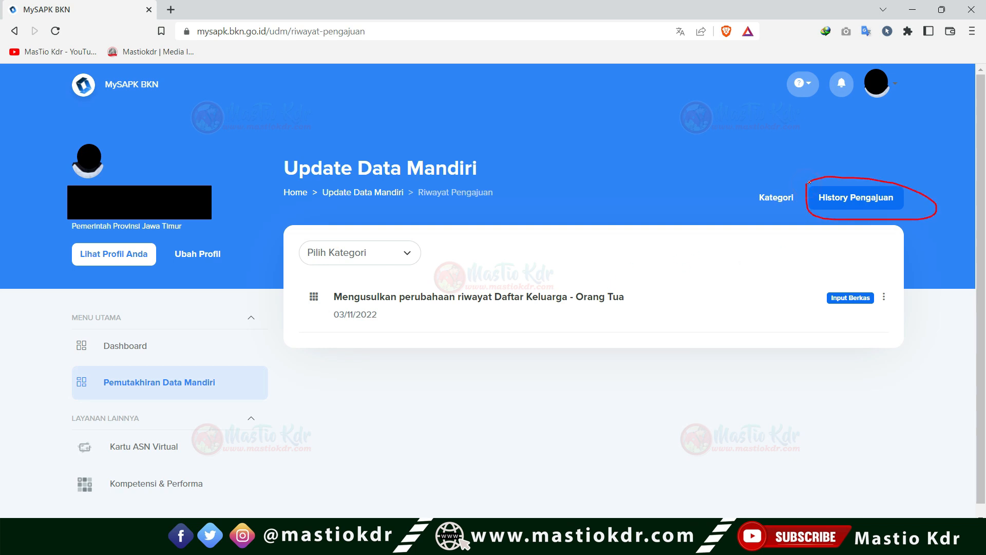
{"action": "mouse_move", "coordinate": [343, 308]}
{"action": "left_mouse_down"}
{"action": "mouse_move", "coordinate": [548, 308]}
{"action": "mouse_move", "coordinate": [651, 283]}
{"action": "mouse_move", "coordinate": [611, 310]}
{"action": "left_mouse_up"}
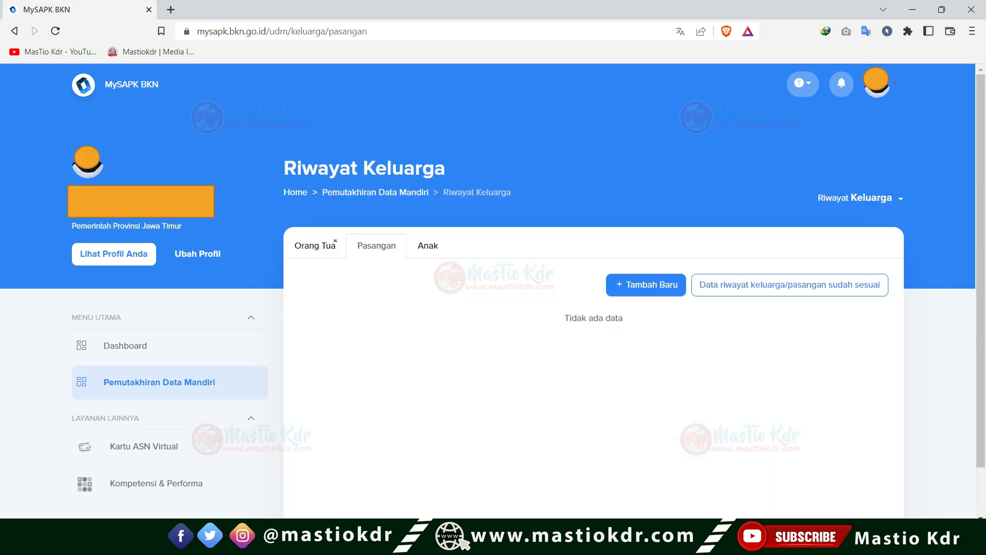
- Start a new spouse record in the Pasangan section of the family history
{"action": "mouse_move", "coordinate": [306, 237]}
{"action": "left_mouse_down"}
{"action": "mouse_move", "coordinate": [342, 244]}
{"action": "mouse_move", "coordinate": [308, 235]}
{"action": "left_mouse_up"}
{"action": "mouse_move", "coordinate": [661, 240]}
{"action": "left_mouse_down"}
{"action": "mouse_move", "coordinate": [663, 272]}
{"action": "mouse_move", "coordinate": [669, 265]}
{"action": "left_mouse_up"}
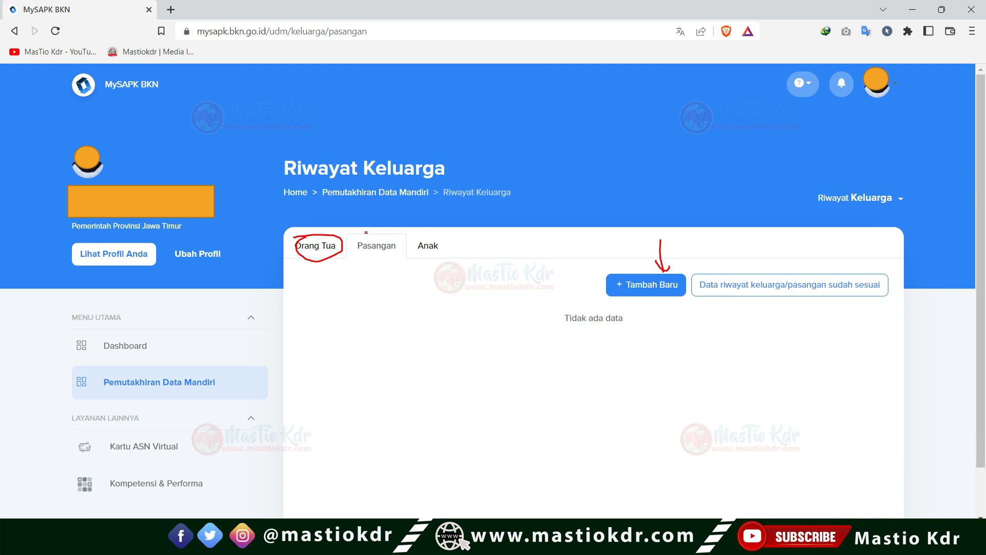
{"action": "mouse_move", "coordinate": [362, 235]}
{"action": "left_mouse_down"}
{"action": "mouse_move", "coordinate": [403, 241]}
{"action": "mouse_move", "coordinate": [359, 253]}
{"action": "mouse_move", "coordinate": [356, 237]}
{"action": "mouse_move", "coordinate": [378, 224]}
{"action": "left_mouse_up"}
{"action": "mouse_move", "coordinate": [380, 265]}
{"action": "left_mouse_down"}
{"action": "mouse_move", "coordinate": [381, 301]}
{"action": "mouse_move", "coordinate": [373, 271]}
{"action": "mouse_move", "coordinate": [388, 271]}
{"action": "left_mouse_up"}
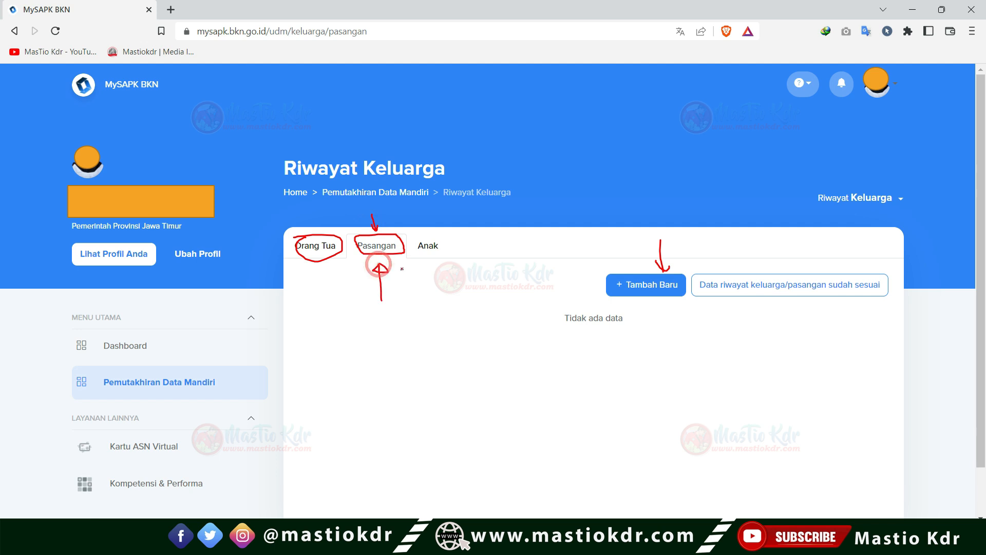
{"action": "left_click", "coordinate": [630, 291]}
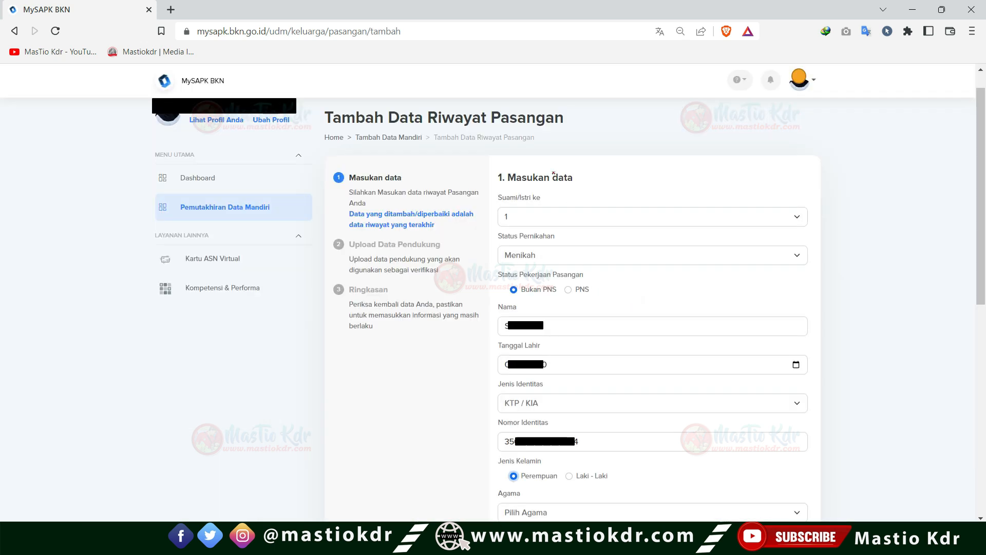
- Examine the spouse form fields from Suami/Istri ke and marital status through identity details, gender and Agama
{"action": "left_click_drag", "start_coordinate": [498, 178], "coordinate": [454, 164]}
{"action": "mouse_move", "coordinate": [500, 202]}
{"action": "left_mouse_down"}
{"action": "mouse_move", "coordinate": [551, 206]}
{"action": "mouse_move", "coordinate": [494, 216]}
{"action": "mouse_move", "coordinate": [511, 213]}
{"action": "mouse_move", "coordinate": [547, 237]}
{"action": "left_mouse_up"}
{"action": "left_click_drag", "start_coordinate": [502, 280], "coordinate": [593, 279]}
{"action": "left_click_drag", "start_coordinate": [502, 309], "coordinate": [515, 310]}
{"action": "left_click_drag", "start_coordinate": [514, 350], "coordinate": [538, 354]}
{"action": "left_click_drag", "start_coordinate": [516, 391], "coordinate": [548, 392]}
{"action": "left_click_drag", "start_coordinate": [513, 427], "coordinate": [548, 428]}
{"action": "left_click_drag", "start_coordinate": [503, 466], "coordinate": [536, 467]}
{"action": "left_click_drag", "start_coordinate": [504, 498], "coordinate": [537, 502]}
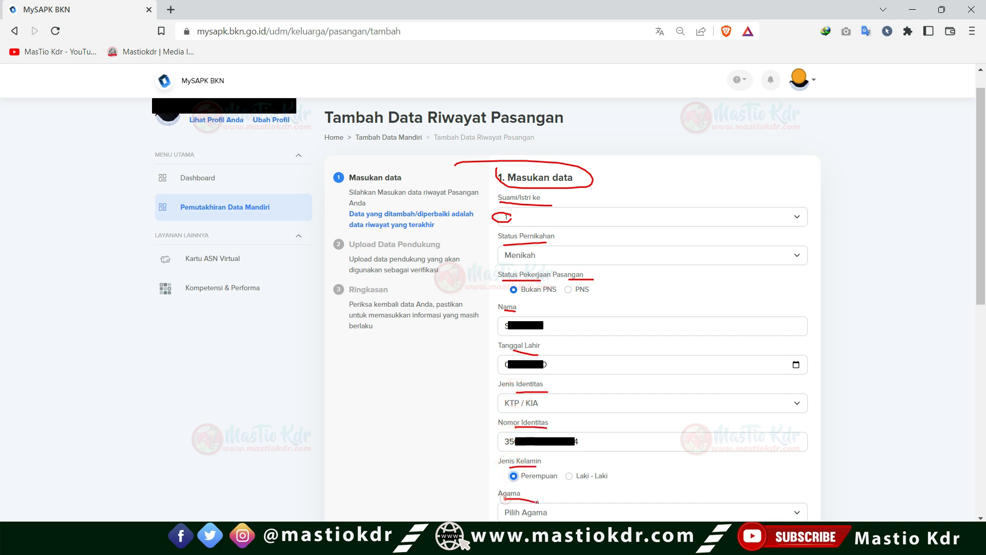
- Set the spouse's Status Hidup to Meninggal and review the death and marriage certificate number and date fields
{"action": "left_click_drag", "start_coordinate": [492, 380], "coordinate": [583, 381]}
{"action": "left_click", "coordinate": [548, 401]}
{"action": "scroll", "coordinate": [613, 360], "scroll_direction": "down", "scroll_amount": 8}
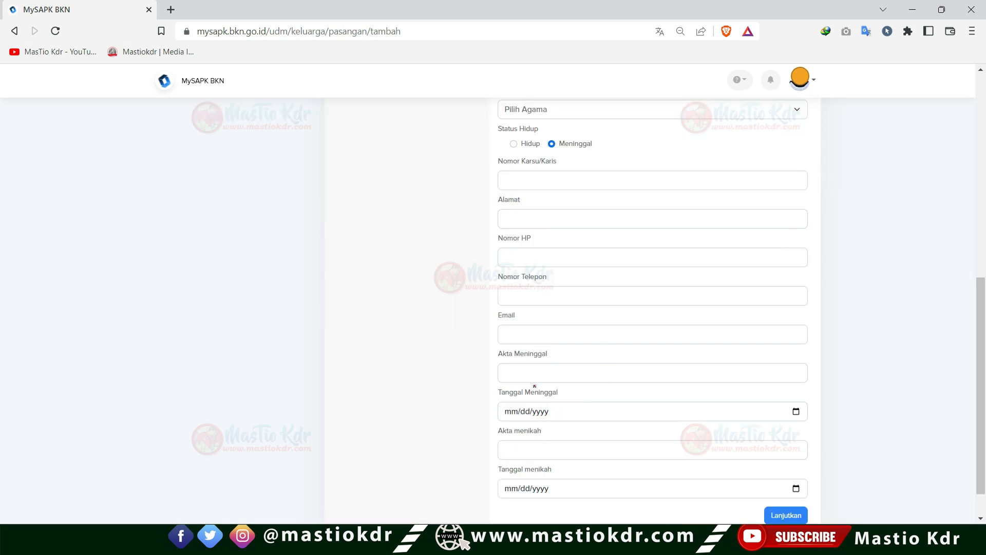
{"action": "mouse_move", "coordinate": [492, 354]}
{"action": "left_mouse_down"}
{"action": "mouse_move", "coordinate": [565, 357]}
{"action": "mouse_move", "coordinate": [509, 345]}
{"action": "left_mouse_up"}
{"action": "mouse_move", "coordinate": [495, 391]}
{"action": "left_mouse_down"}
{"action": "mouse_move", "coordinate": [521, 398]}
{"action": "mouse_move", "coordinate": [488, 386]}
{"action": "left_mouse_up"}
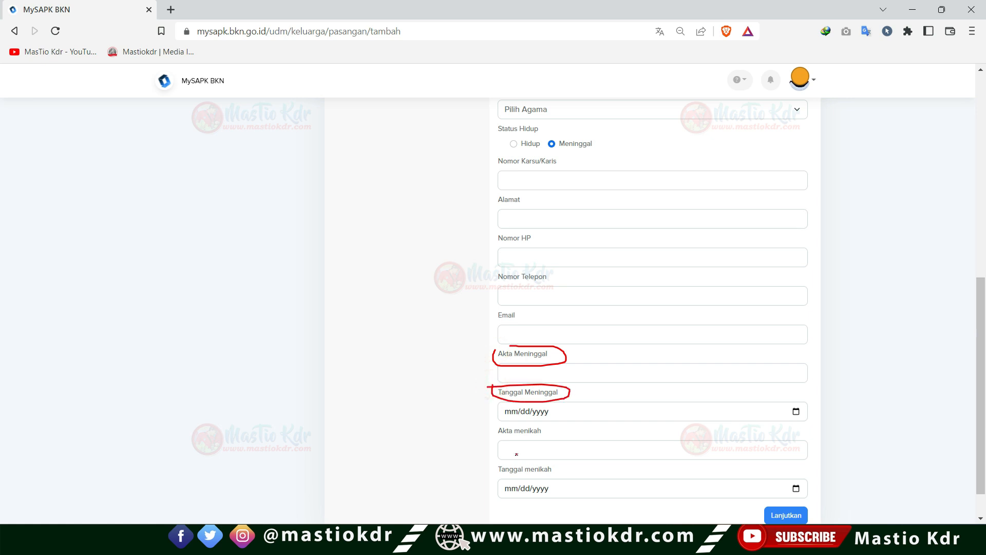
{"action": "mouse_move", "coordinate": [490, 428]}
{"action": "left_mouse_down"}
{"action": "mouse_move", "coordinate": [549, 443]}
{"action": "mouse_move", "coordinate": [490, 422]}
{"action": "left_mouse_up"}
{"action": "mouse_move", "coordinate": [490, 463]}
{"action": "left_mouse_down"}
{"action": "mouse_move", "coordinate": [551, 477]}
{"action": "mouse_move", "coordinate": [460, 459]}
{"action": "left_mouse_up"}
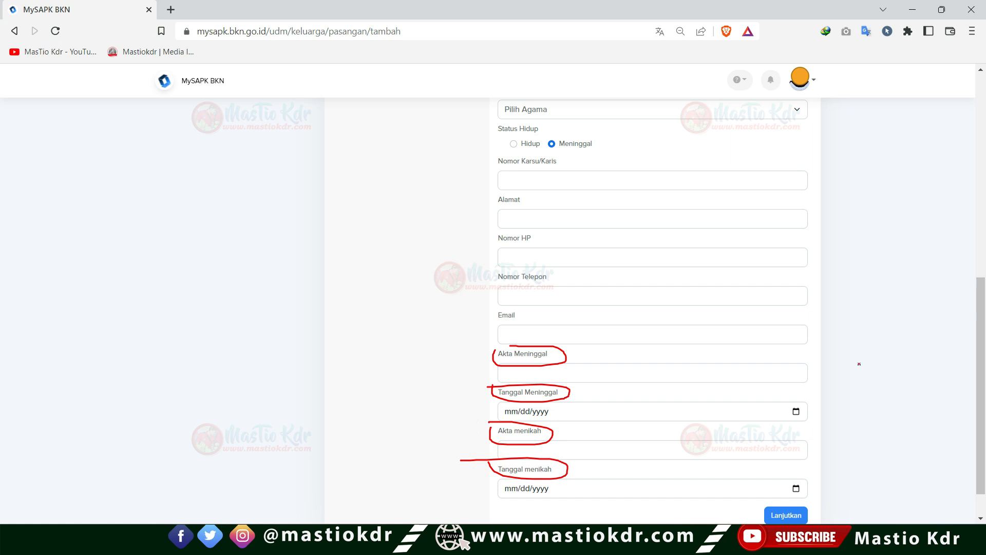
- Continue to the supporting data stage of the spouse record, upload the Dok Akta Nikah/Surat Nikah/ Buku Nikah PDF and proceed to the summary
{"action": "left_click_drag", "start_coordinate": [832, 460], "coordinate": [827, 521]}
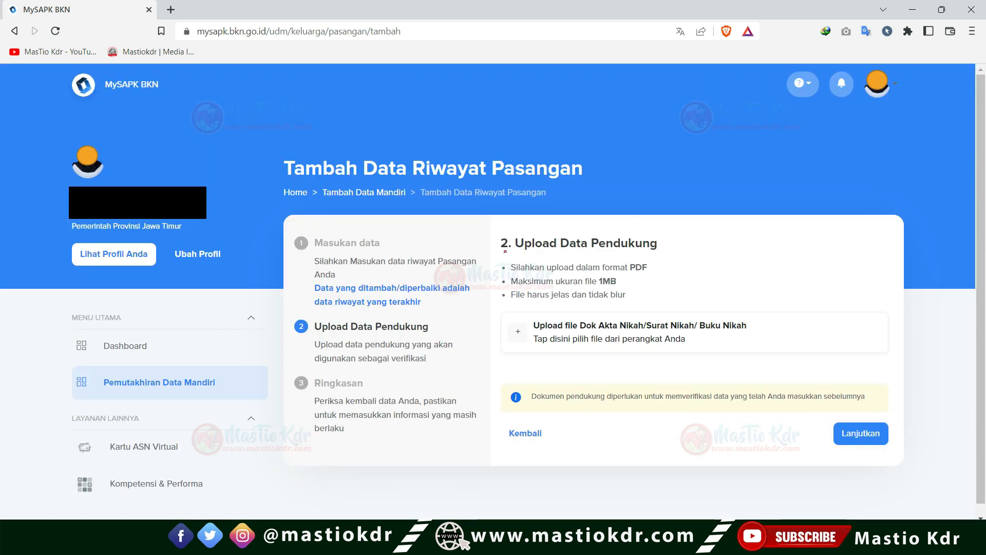
{"action": "mouse_move", "coordinate": [499, 232]}
{"action": "left_mouse_down"}
{"action": "mouse_move", "coordinate": [650, 251]}
{"action": "mouse_move", "coordinate": [514, 227]}
{"action": "left_mouse_up"}
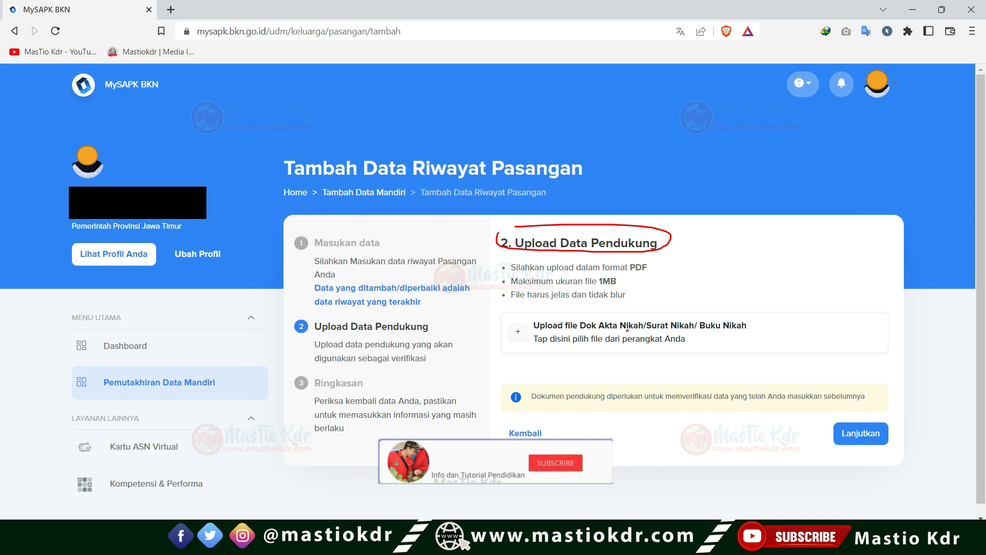
{"action": "left_click_drag", "start_coordinate": [623, 330], "coordinate": [751, 331]}
{"action": "left_click_drag", "start_coordinate": [771, 297], "coordinate": [762, 322]}
{"action": "mouse_move", "coordinate": [922, 386]}
{"action": "left_mouse_down"}
{"action": "mouse_move", "coordinate": [891, 429]}
{"action": "mouse_move", "coordinate": [881, 411]}
{"action": "left_mouse_up"}
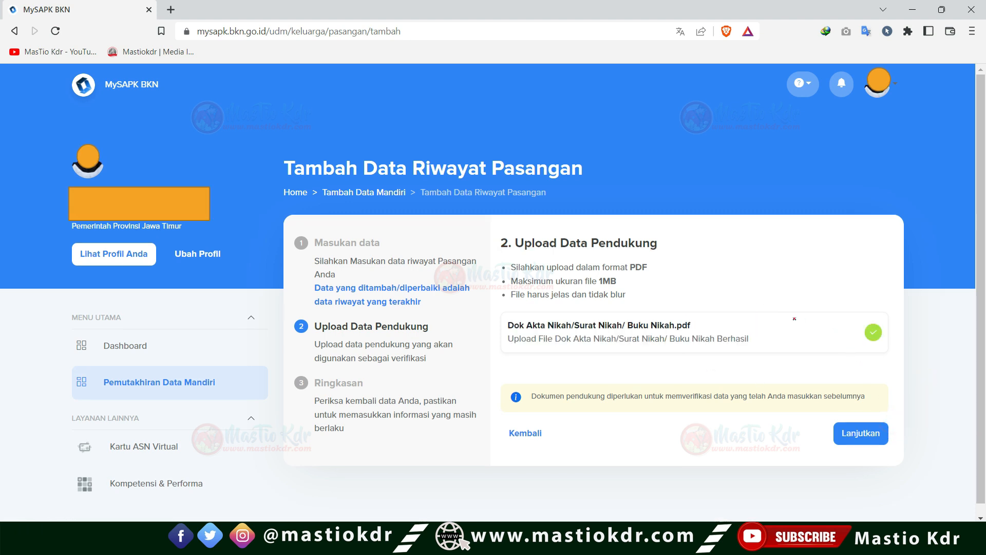
{"action": "mouse_move", "coordinate": [753, 328]}
{"action": "left_mouse_down"}
{"action": "mouse_move", "coordinate": [799, 318]}
{"action": "mouse_move", "coordinate": [758, 323]}
{"action": "left_mouse_up"}
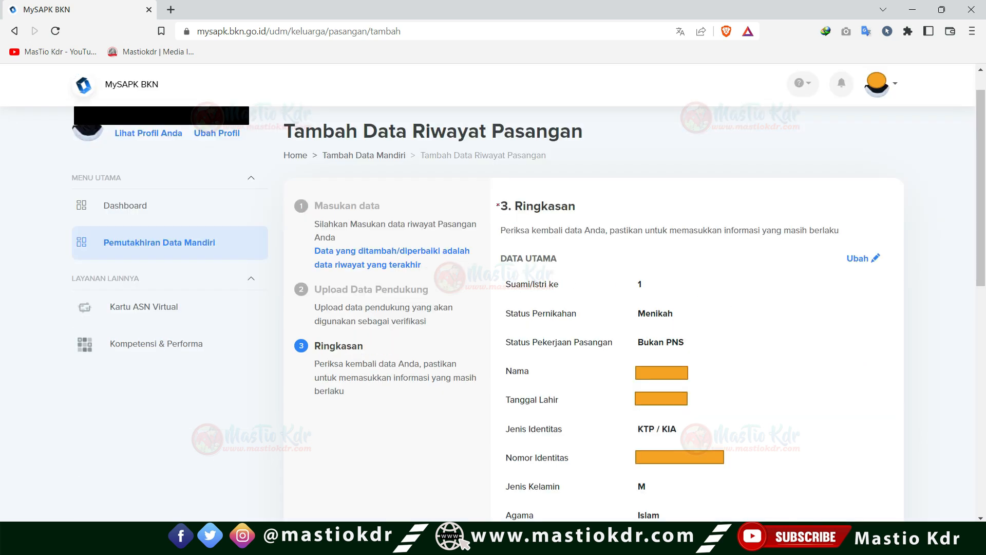
- Review the spouse record's Ringkasan, from Suami/Istri ke and marital status through identity details to the supporting document
{"action": "mouse_move", "coordinate": [497, 205]}
{"action": "left_mouse_down"}
{"action": "mouse_move", "coordinate": [581, 221]}
{"action": "mouse_move", "coordinate": [483, 183]}
{"action": "left_mouse_up"}
{"action": "left_click_drag", "start_coordinate": [504, 319], "coordinate": [567, 323]}
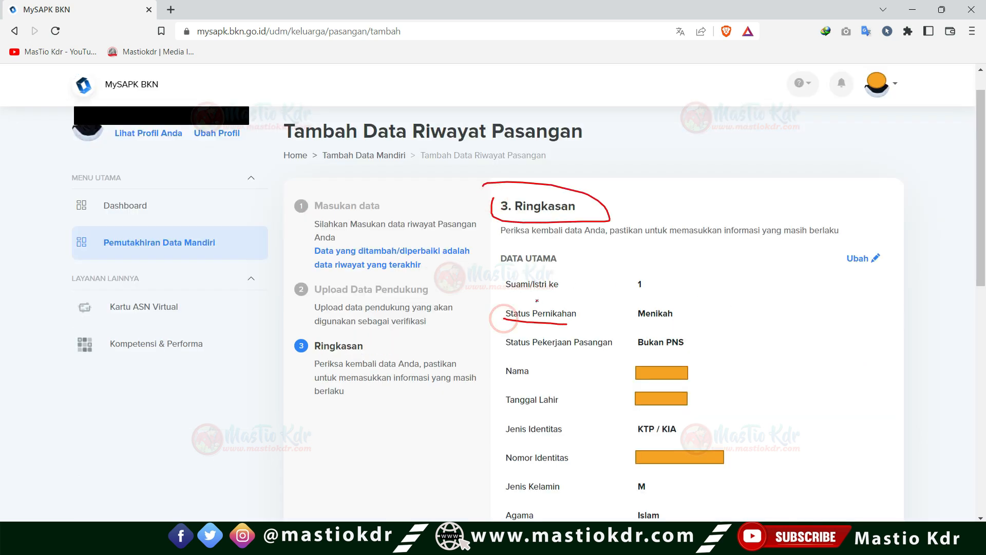
{"action": "left_click_drag", "start_coordinate": [512, 296], "coordinate": [559, 294]}
{"action": "mouse_move", "coordinate": [518, 388]}
{"action": "left_mouse_down"}
{"action": "mouse_move", "coordinate": [540, 388]}
{"action": "mouse_move", "coordinate": [558, 415]}
{"action": "left_mouse_up"}
{"action": "left_click_drag", "start_coordinate": [504, 439], "coordinate": [544, 439]}
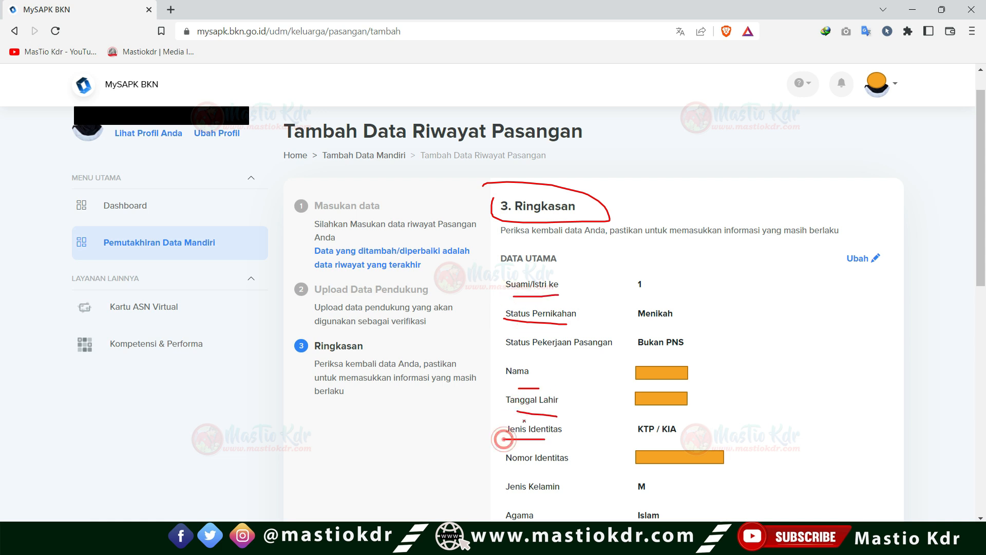
{"action": "scroll", "coordinate": [537, 407], "scroll_direction": "down", "scroll_amount": 10}
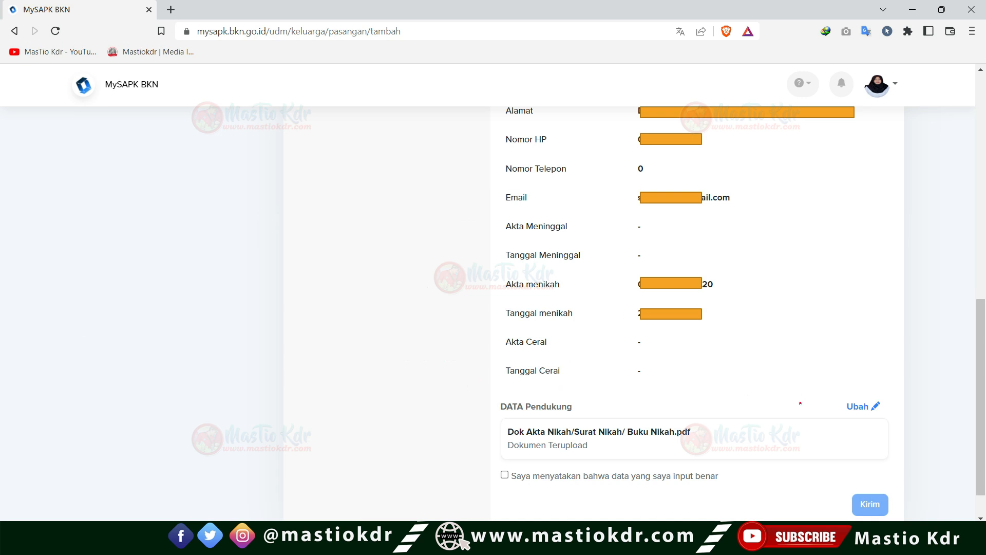
- Declare that the spouse data entered is correct and submit the Pasangan proposal
{"action": "mouse_move", "coordinate": [540, 397]}
{"action": "left_mouse_down"}
{"action": "mouse_move", "coordinate": [483, 406]}
{"action": "mouse_move", "coordinate": [542, 396]}
{"action": "left_mouse_up"}
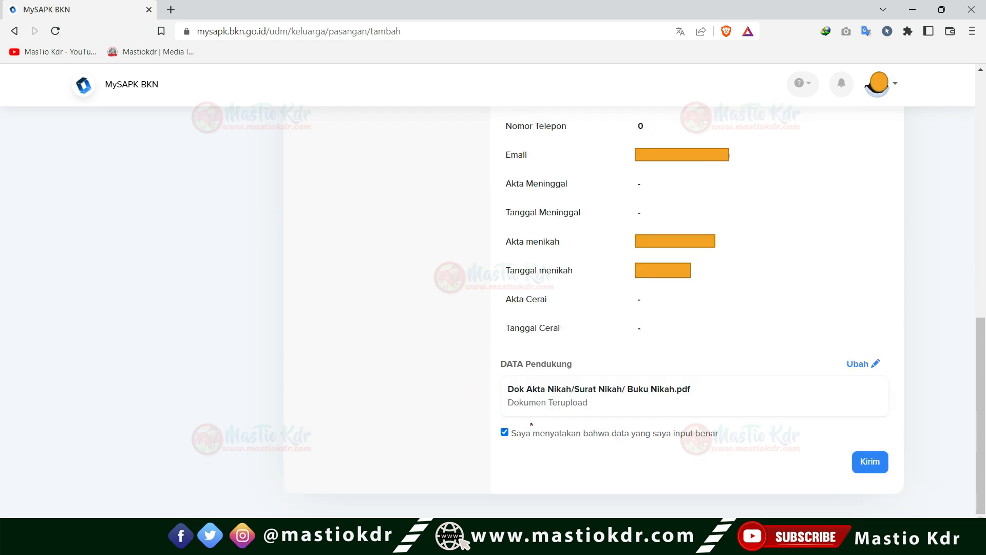
{"action": "mouse_move", "coordinate": [503, 420]}
{"action": "left_mouse_down"}
{"action": "mouse_move", "coordinate": [492, 438]}
{"action": "mouse_move", "coordinate": [517, 424]}
{"action": "mouse_move", "coordinate": [755, 440]}
{"action": "left_mouse_up"}
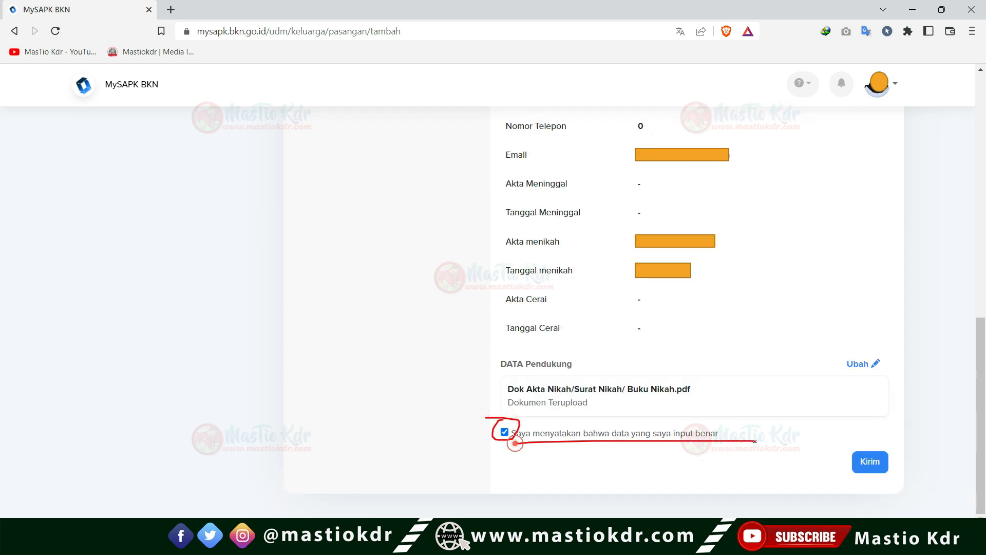
{"action": "left_click_drag", "start_coordinate": [835, 471], "coordinate": [852, 444]}
{"action": "mouse_move", "coordinate": [909, 410]}
{"action": "left_mouse_down"}
{"action": "mouse_move", "coordinate": [897, 443]}
{"action": "mouse_move", "coordinate": [887, 433]}
{"action": "left_mouse_up"}
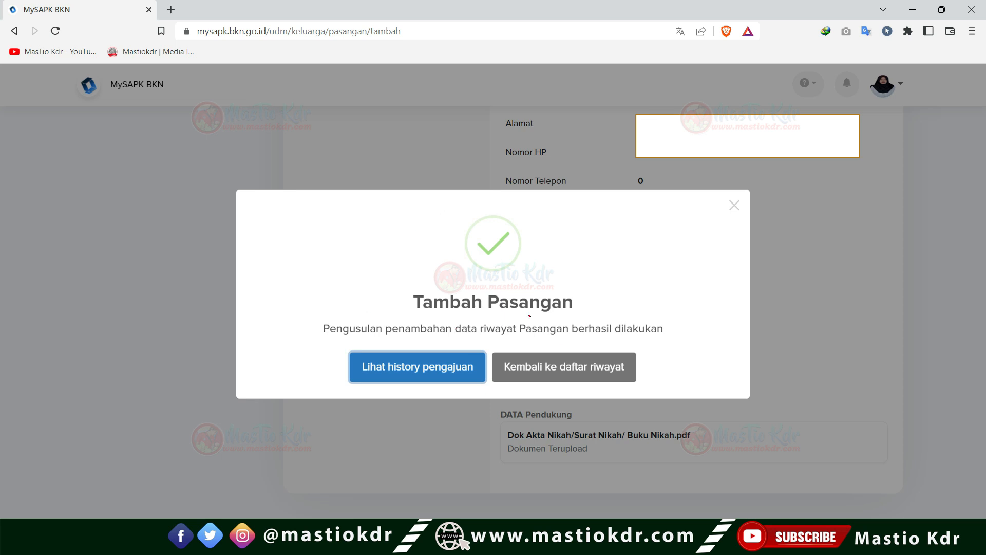
- Go to the Anak section of the family history and start a new child record
{"action": "mouse_move", "coordinate": [358, 363]}
{"action": "left_mouse_down"}
{"action": "mouse_move", "coordinate": [360, 375]}
{"action": "mouse_move", "coordinate": [492, 361]}
{"action": "mouse_move", "coordinate": [329, 356]}
{"action": "left_mouse_up"}
{"action": "mouse_move", "coordinate": [699, 315]}
{"action": "left_mouse_down"}
{"action": "mouse_move", "coordinate": [636, 381]}
{"action": "mouse_move", "coordinate": [662, 354]}
{"action": "left_mouse_up"}
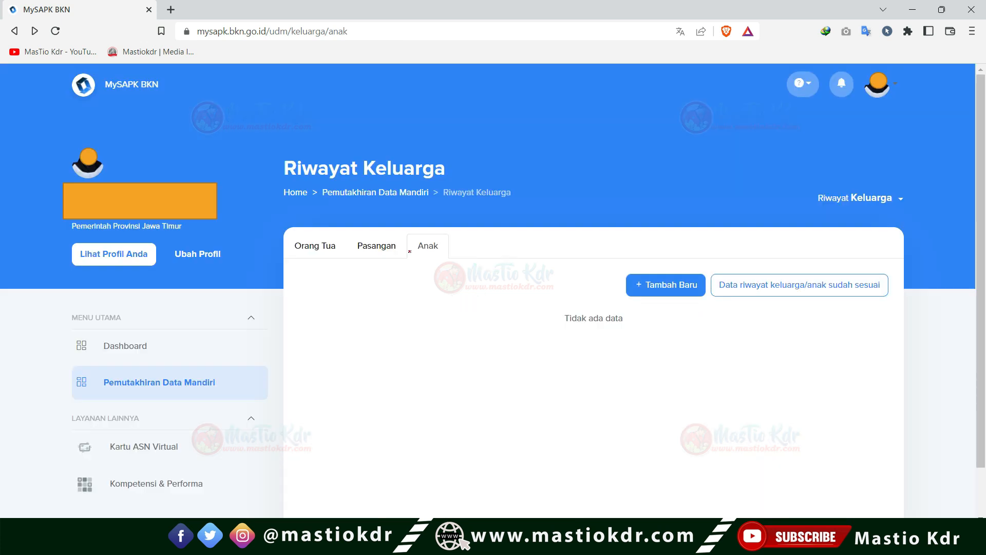
{"action": "mouse_move", "coordinate": [300, 228]}
{"action": "left_mouse_down"}
{"action": "mouse_move", "coordinate": [332, 263]}
{"action": "mouse_move", "coordinate": [299, 255]}
{"action": "left_mouse_up"}
{"action": "mouse_move", "coordinate": [358, 227]}
{"action": "left_mouse_down"}
{"action": "mouse_move", "coordinate": [393, 265]}
{"action": "mouse_move", "coordinate": [389, 238]}
{"action": "mouse_move", "coordinate": [355, 264]}
{"action": "left_mouse_up"}
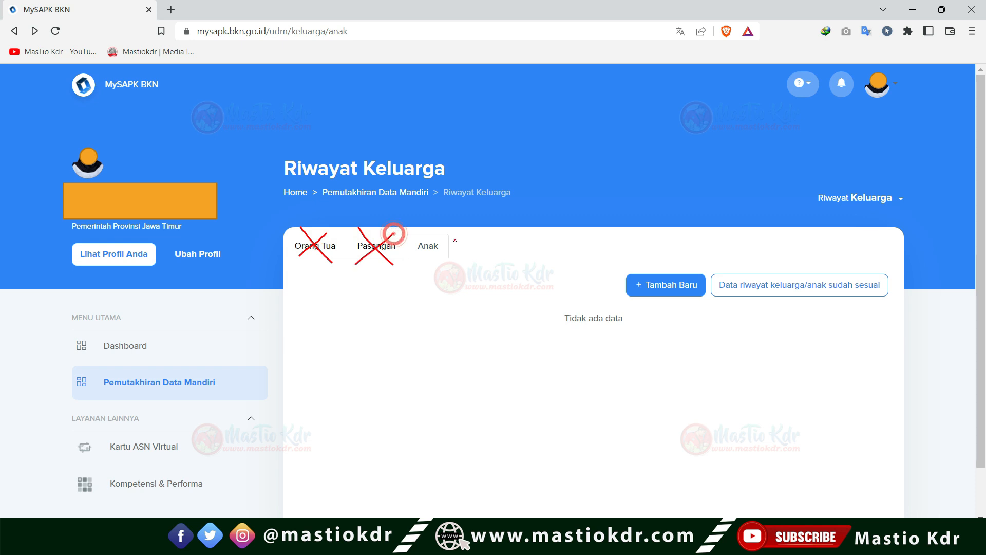
{"action": "mouse_move", "coordinate": [413, 237]}
{"action": "left_mouse_down"}
{"action": "mouse_move", "coordinate": [445, 252]}
{"action": "mouse_move", "coordinate": [414, 255]}
{"action": "mouse_move", "coordinate": [414, 237]}
{"action": "left_mouse_up"}
{"action": "mouse_move", "coordinate": [468, 212]}
{"action": "left_mouse_down"}
{"action": "mouse_move", "coordinate": [442, 244]}
{"action": "mouse_move", "coordinate": [449, 235]}
{"action": "left_mouse_up"}
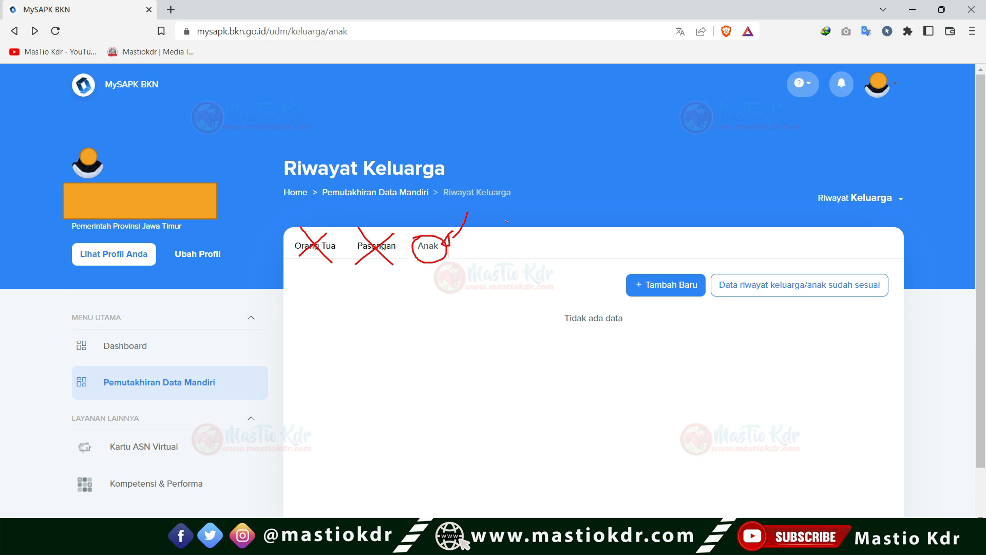
{"action": "left_click_drag", "start_coordinate": [414, 253], "coordinate": [438, 252]}
{"action": "mouse_move", "coordinate": [651, 264]}
{"action": "left_mouse_down"}
{"action": "mouse_move", "coordinate": [628, 280]}
{"action": "mouse_move", "coordinate": [689, 265]}
{"action": "left_mouse_up"}
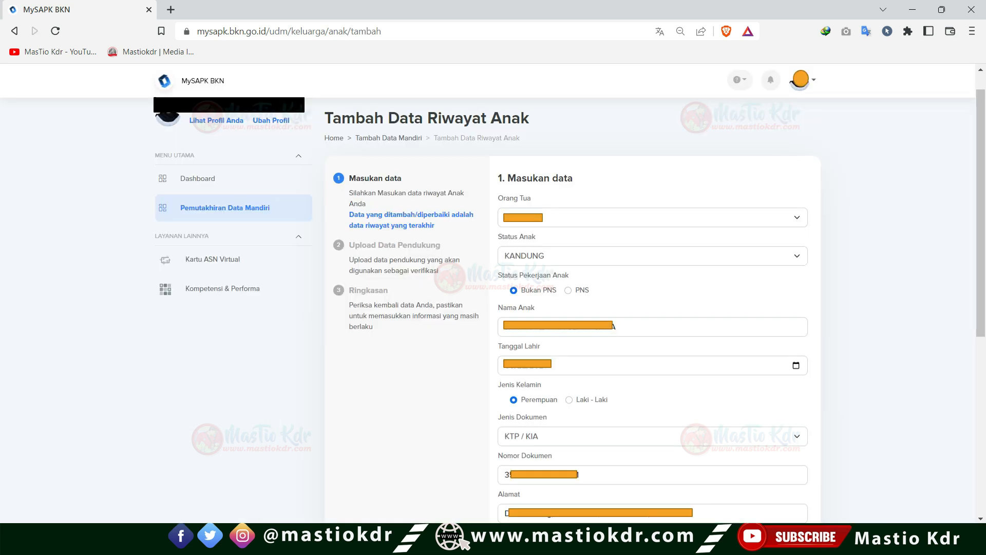
- Examine the child form fields from Orang Tua, Status Anak and employment status through name, birth date, gender, Jenis Dokumen and Nomor Dokumen
{"action": "mouse_move", "coordinate": [492, 191]}
{"action": "left_mouse_down"}
{"action": "mouse_move", "coordinate": [534, 194]}
{"action": "mouse_move", "coordinate": [488, 195]}
{"action": "left_mouse_up"}
{"action": "left_click_drag", "start_coordinate": [499, 245], "coordinate": [543, 243]}
{"action": "left_click_drag", "start_coordinate": [520, 279], "coordinate": [550, 278]}
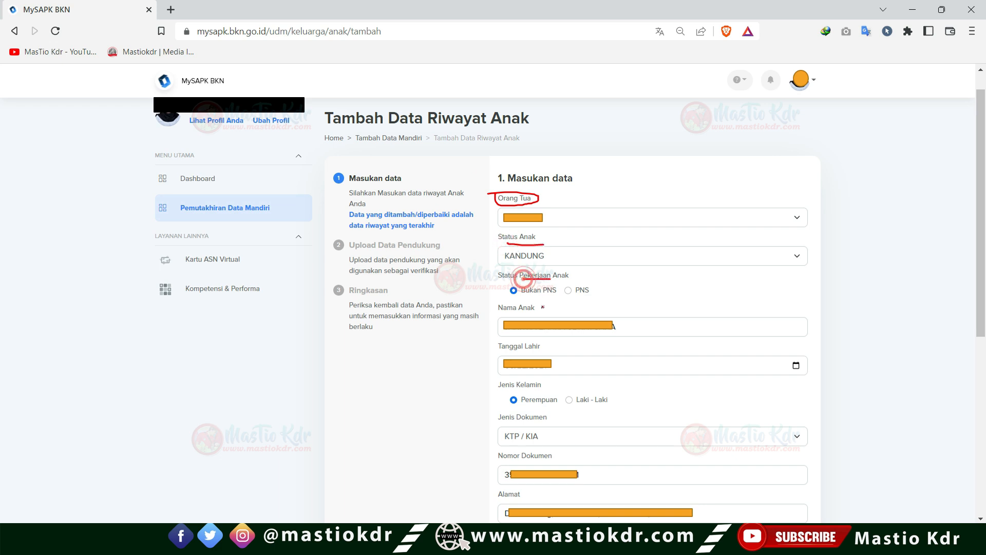
{"action": "left_click_drag", "start_coordinate": [513, 313], "coordinate": [530, 312]}
{"action": "left_click_drag", "start_coordinate": [513, 353], "coordinate": [531, 353]}
{"action": "left_click_drag", "start_coordinate": [517, 390], "coordinate": [536, 387]}
{"action": "mouse_move", "coordinate": [498, 422]}
{"action": "left_mouse_down"}
{"action": "mouse_move", "coordinate": [490, 416]}
{"action": "mouse_move", "coordinate": [550, 436]}
{"action": "mouse_move", "coordinate": [498, 439]}
{"action": "left_mouse_up"}
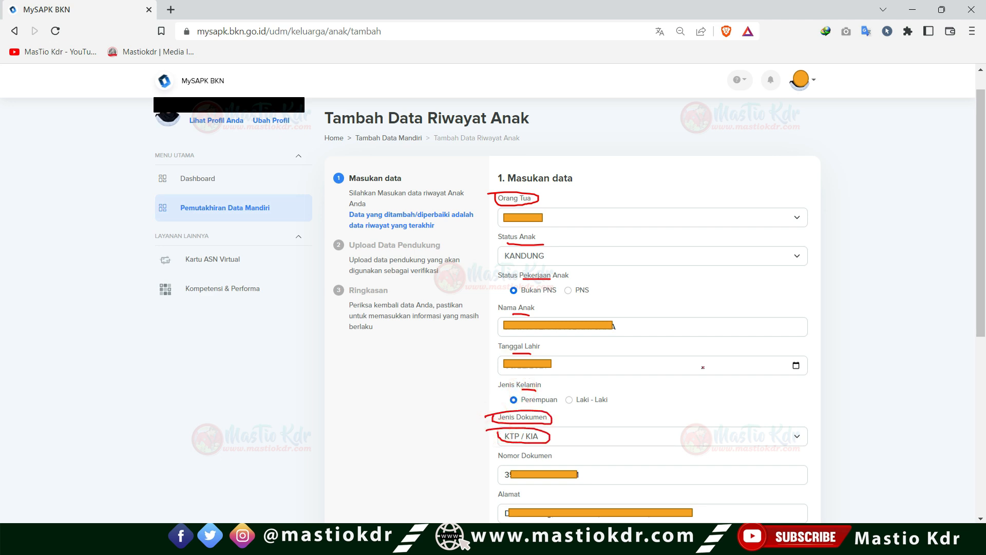
{"action": "left_click_drag", "start_coordinate": [492, 461], "coordinate": [571, 456]}
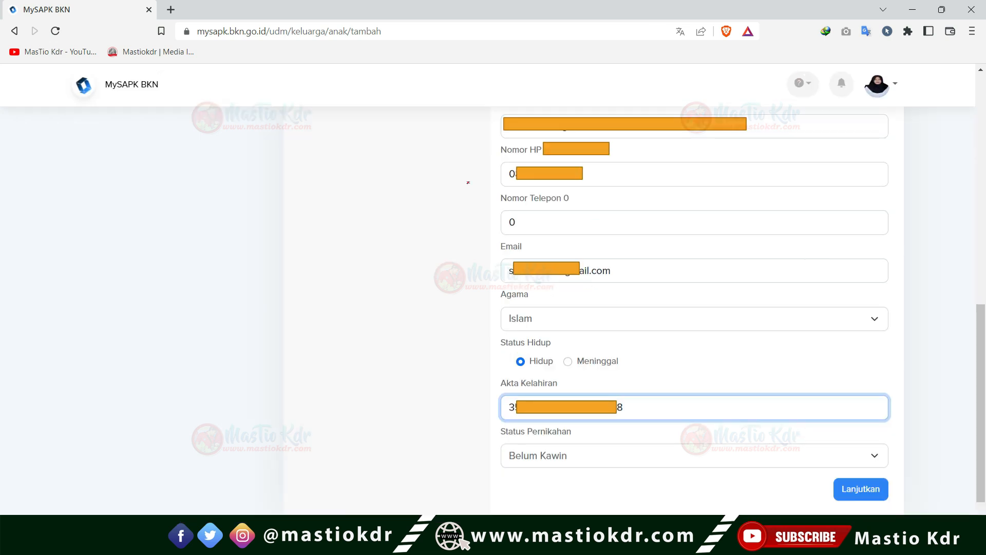
- Check the child's contact, Agama, Status Hidup, Akta Kelahiran and Status Pernikahan fields and continue to the supporting data stage
{"action": "left_click_drag", "start_coordinate": [495, 195], "coordinate": [536, 207]}
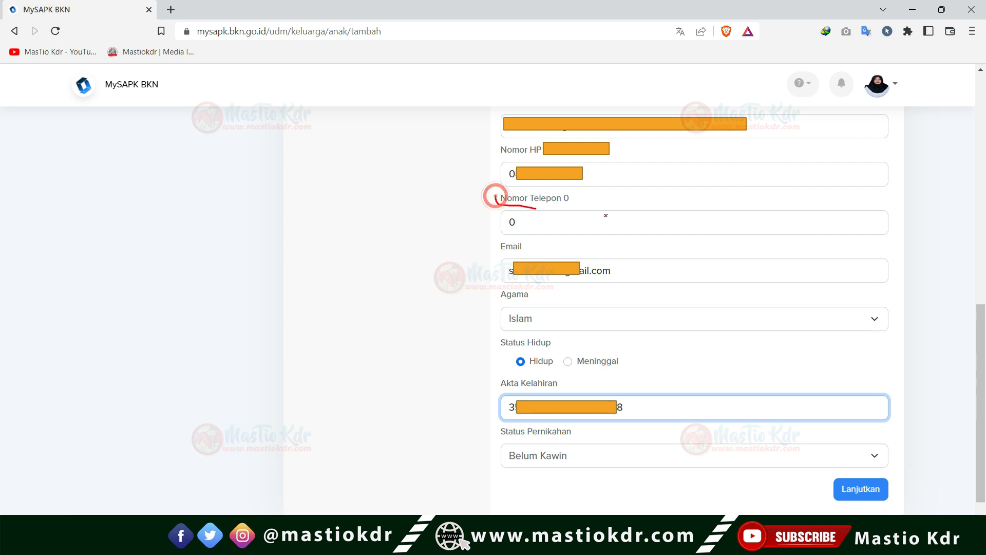
{"action": "left_click_drag", "start_coordinate": [498, 256], "coordinate": [554, 254]}
{"action": "left_click_drag", "start_coordinate": [488, 308], "coordinate": [535, 306]}
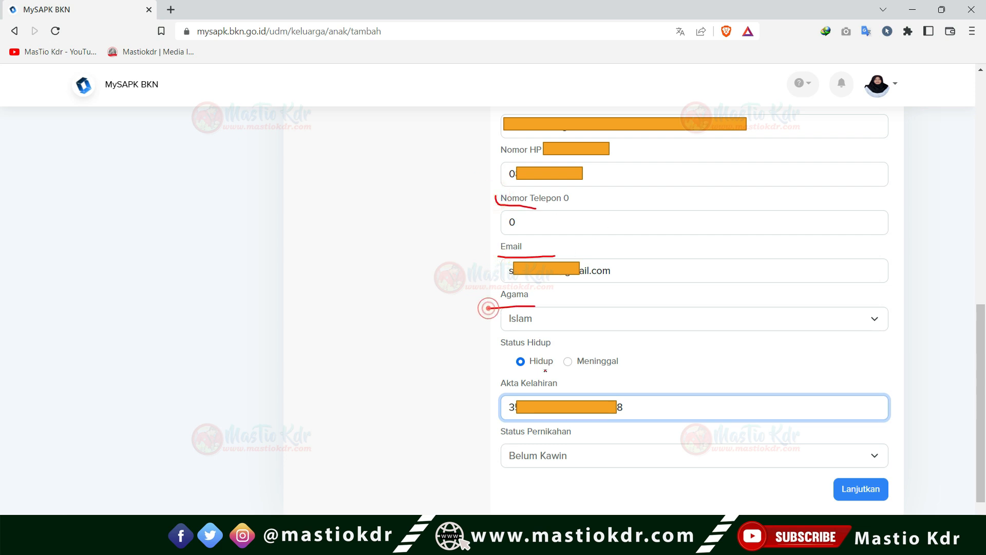
{"action": "left_click_drag", "start_coordinate": [502, 350], "coordinate": [532, 348]}
{"action": "left_click_drag", "start_coordinate": [502, 394], "coordinate": [516, 392]}
{"action": "left_click_drag", "start_coordinate": [509, 441], "coordinate": [567, 441]}
{"action": "mouse_move", "coordinate": [928, 439]}
{"action": "left_mouse_down"}
{"action": "mouse_move", "coordinate": [920, 480]}
{"action": "mouse_move", "coordinate": [894, 493]}
{"action": "mouse_move", "coordinate": [914, 481]}
{"action": "left_mouse_up"}
{"action": "mouse_move", "coordinate": [849, 475]}
{"action": "left_mouse_down"}
{"action": "mouse_move", "coordinate": [837, 490]}
{"action": "mouse_move", "coordinate": [848, 476]}
{"action": "left_mouse_up"}
{"action": "left_click", "coordinate": [849, 480]}
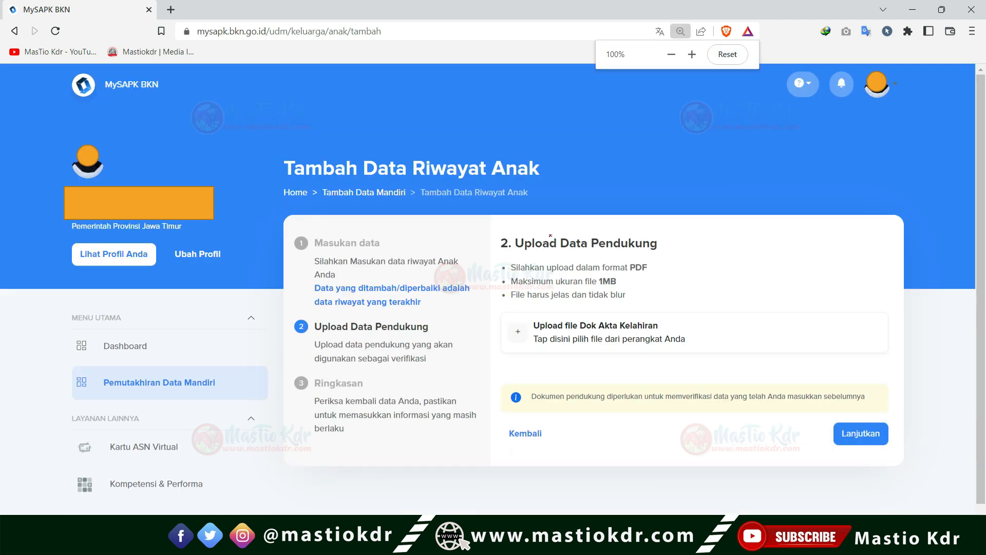
- Upload the Dok Akta Kelahiran PDF, at most 1MB, as the child's supporting document and continue to the summary
{"action": "mouse_move", "coordinate": [510, 235]}
{"action": "left_mouse_down"}
{"action": "mouse_move", "coordinate": [579, 253]}
{"action": "mouse_move", "coordinate": [611, 231]}
{"action": "mouse_move", "coordinate": [527, 234]}
{"action": "left_mouse_up"}
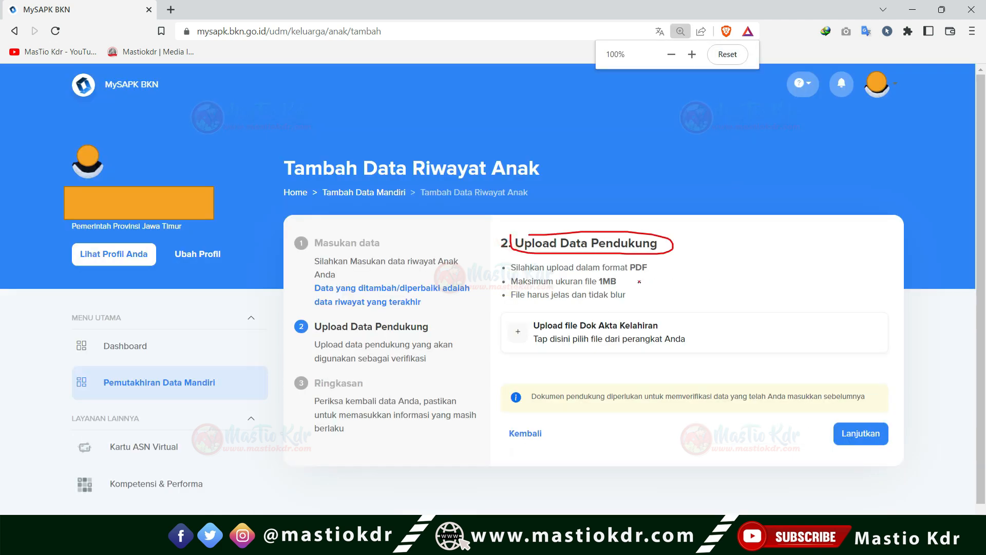
{"action": "left_click_drag", "start_coordinate": [643, 274], "coordinate": [595, 286]}
{"action": "mouse_move", "coordinate": [686, 324]}
{"action": "left_mouse_down"}
{"action": "mouse_move", "coordinate": [693, 336]}
{"action": "mouse_move", "coordinate": [759, 285]}
{"action": "left_mouse_up"}
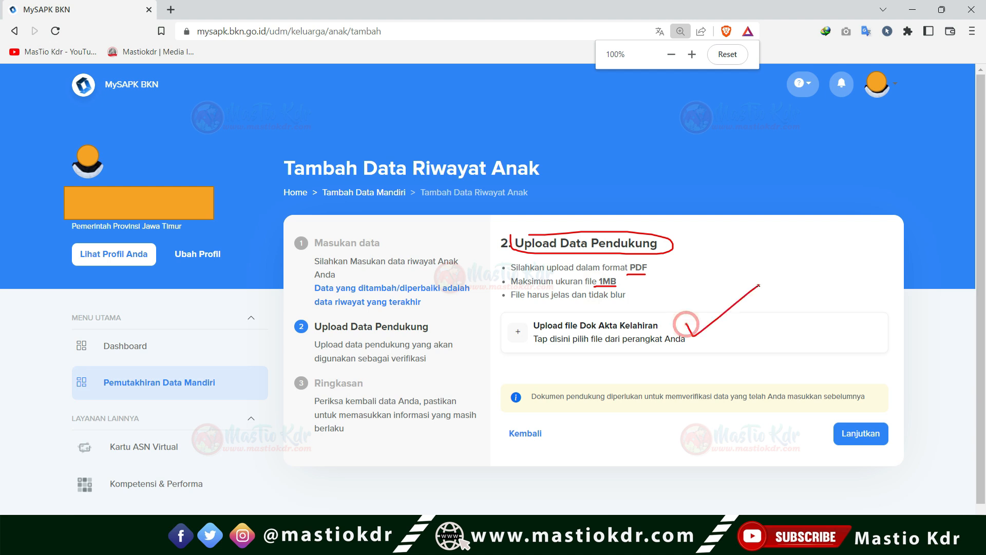
{"action": "mouse_move", "coordinate": [903, 415]}
{"action": "left_mouse_down"}
{"action": "mouse_move", "coordinate": [903, 435]}
{"action": "mouse_move", "coordinate": [893, 437]}
{"action": "mouse_move", "coordinate": [896, 421]}
{"action": "left_mouse_up"}
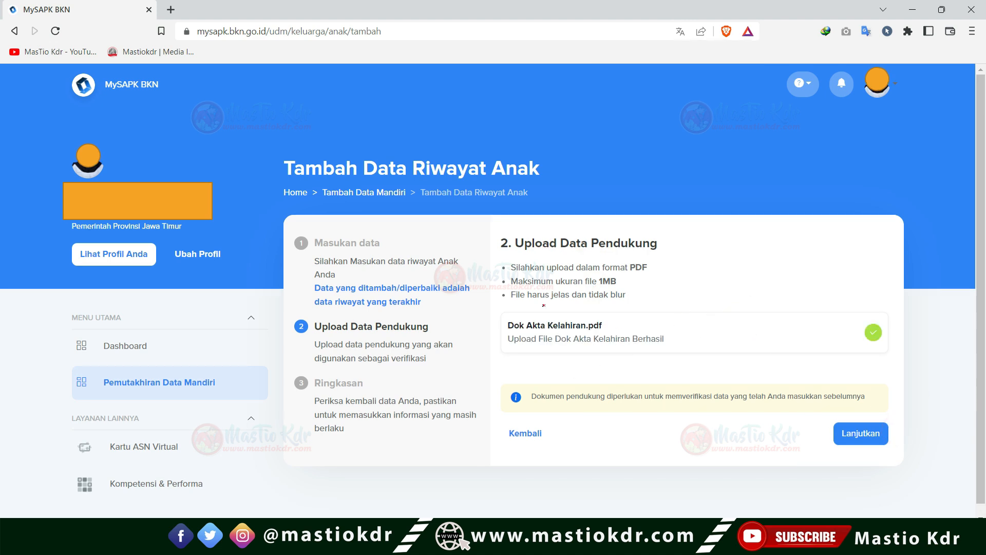
{"action": "left_click_drag", "start_coordinate": [671, 335], "coordinate": [703, 321]}
{"action": "left_click_drag", "start_coordinate": [923, 400], "coordinate": [893, 443]}
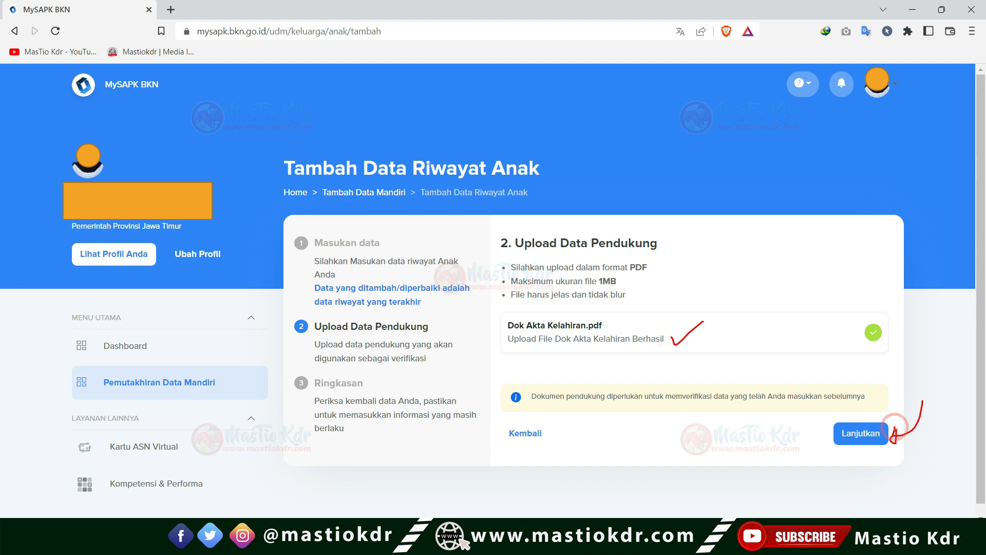
{"action": "left_click", "coordinate": [881, 436]}
- Review the child record's Ringkasan, from parent and child status through identity data to the uploaded birth certificate
{"action": "mouse_move", "coordinate": [497, 230]}
{"action": "left_mouse_down"}
{"action": "mouse_move", "coordinate": [540, 257]}
{"action": "mouse_move", "coordinate": [465, 231]}
{"action": "left_mouse_up"}
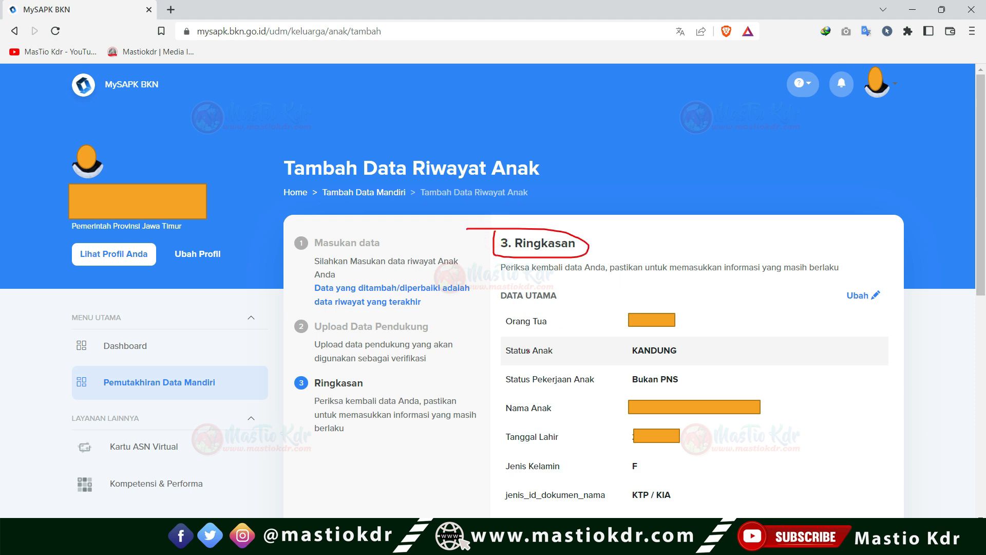
{"action": "mouse_move", "coordinate": [504, 327]}
{"action": "left_mouse_down"}
{"action": "mouse_move", "coordinate": [531, 329]}
{"action": "mouse_move", "coordinate": [568, 389]}
{"action": "left_mouse_up"}
{"action": "left_click_drag", "start_coordinate": [507, 417], "coordinate": [568, 418]}
{"action": "left_click_drag", "start_coordinate": [508, 447], "coordinate": [573, 449]}
{"action": "left_click_drag", "start_coordinate": [505, 479], "coordinate": [582, 481]}
{"action": "key", "text": "ctrl+minus"}
{"action": "scroll", "coordinate": [668, 308], "scroll_direction": "down", "scroll_amount": 10}
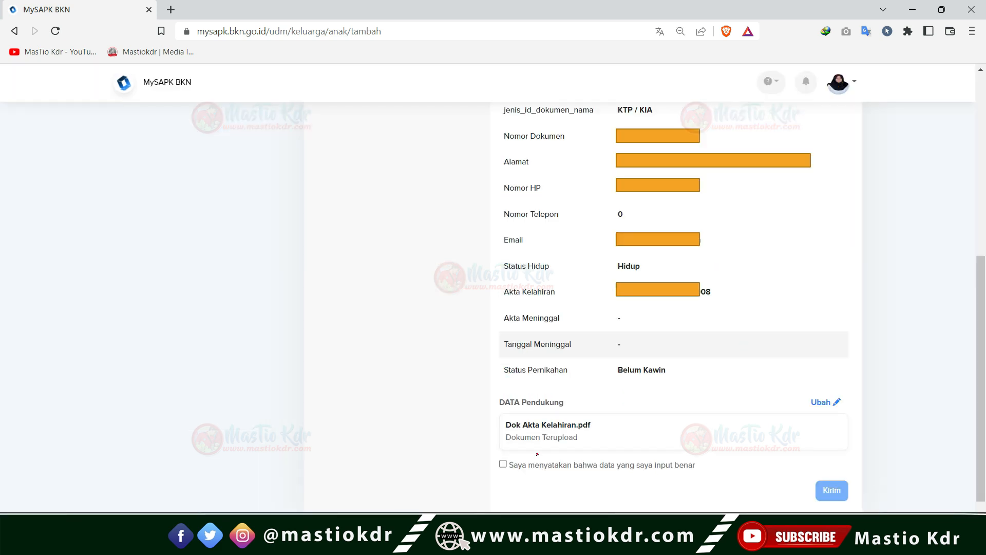
- Declare that the child data entered is correct and submit the Anak proposal
{"action": "mouse_move", "coordinate": [502, 465]}
{"action": "left_mouse_down"}
{"action": "mouse_move", "coordinate": [519, 457]}
{"action": "mouse_move", "coordinate": [487, 465]}
{"action": "left_mouse_up"}
{"action": "left_click_drag", "start_coordinate": [891, 434], "coordinate": [862, 492]}
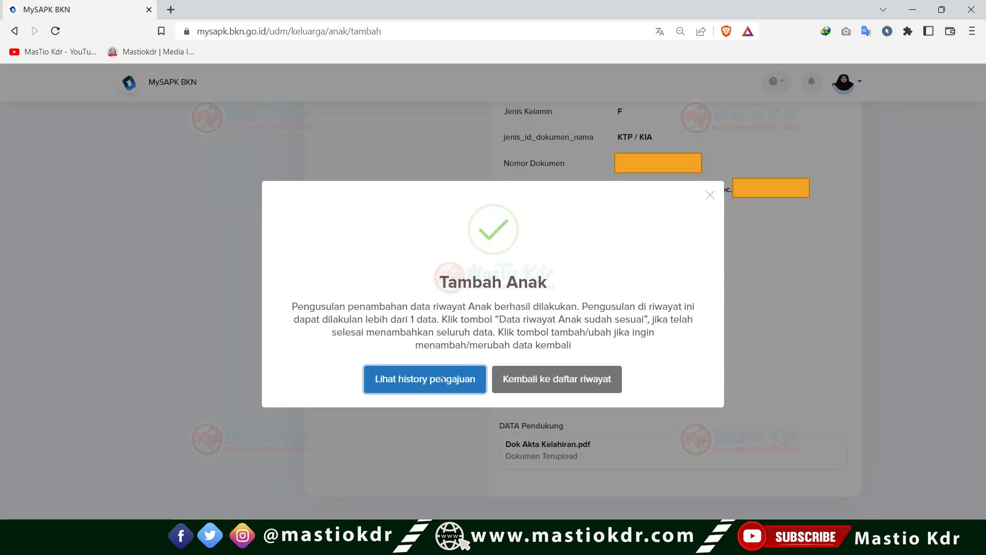
{"action": "mouse_move", "coordinate": [425, 277]}
{"action": "left_mouse_down"}
{"action": "mouse_move", "coordinate": [586, 282]}
{"action": "mouse_move", "coordinate": [387, 263]}
{"action": "left_mouse_up"}
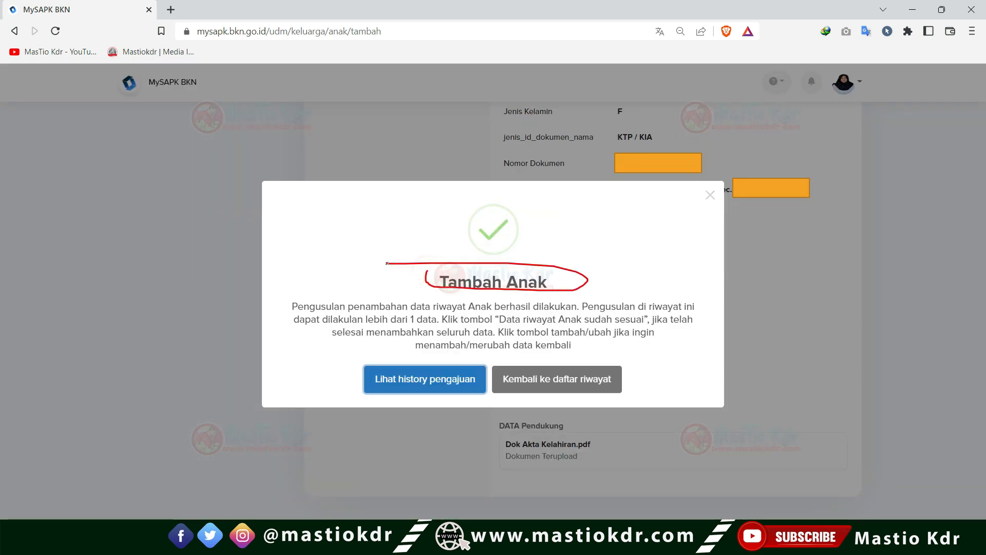
{"action": "left_click_drag", "start_coordinate": [379, 387], "coordinate": [459, 394]}
{"action": "mouse_move", "coordinate": [677, 351]}
{"action": "left_mouse_down"}
{"action": "mouse_move", "coordinate": [642, 393]}
{"action": "mouse_move", "coordinate": [652, 379]}
{"action": "left_mouse_up"}
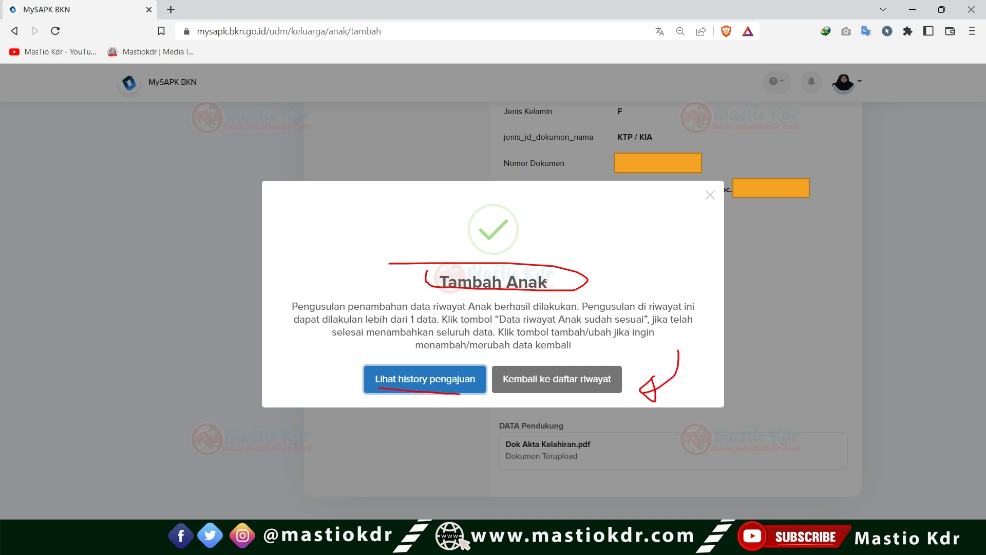
{"action": "left_click_drag", "start_coordinate": [600, 235], "coordinate": [646, 260]}
{"action": "left_click_drag", "start_coordinate": [674, 224], "coordinate": [669, 284]}
{"action": "left_click_drag", "start_coordinate": [684, 247], "coordinate": [689, 286]}
{"action": "left_click_drag", "start_coordinate": [753, 230], "coordinate": [744, 317]}
{"action": "left_click_drag", "start_coordinate": [800, 252], "coordinate": [819, 272]}
{"action": "left_click_drag", "start_coordinate": [819, 258], "coordinate": [814, 316]}
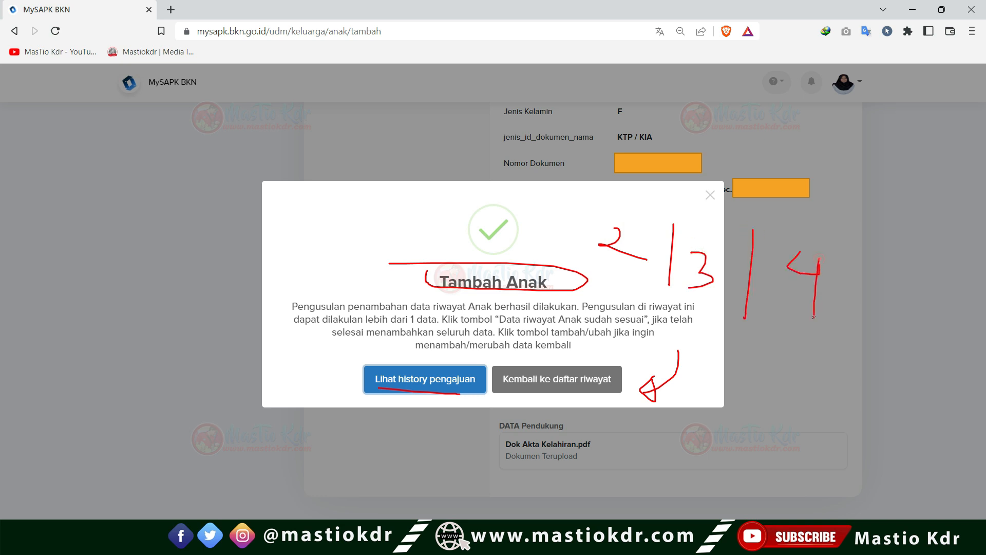
{"action": "left_click_drag", "start_coordinate": [886, 226], "coordinate": [849, 335]}
{"action": "mouse_move", "coordinate": [898, 298]}
{"action": "left_mouse_down"}
{"action": "mouse_move", "coordinate": [877, 337]}
{"action": "mouse_move", "coordinate": [918, 303]}
{"action": "left_mouse_up"}
{"action": "left_click_drag", "start_coordinate": [735, 345], "coordinate": [811, 355]}
{"action": "left_click_drag", "start_coordinate": [738, 354], "coordinate": [818, 362]}
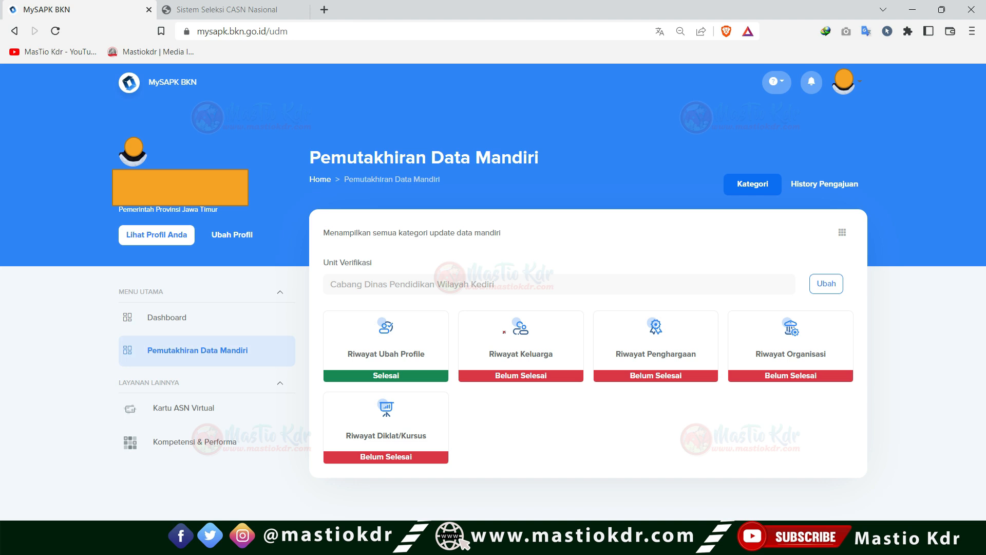
- Open the Riwayat Keluarga category from the Pemutakhiran Data Mandiri overview
{"action": "mouse_move", "coordinate": [483, 338]}
{"action": "left_mouse_down"}
{"action": "mouse_move", "coordinate": [482, 359]}
{"action": "mouse_move", "coordinate": [567, 362]}
{"action": "mouse_move", "coordinate": [479, 332]}
{"action": "left_mouse_up"}
{"action": "left_click_drag", "start_coordinate": [602, 283], "coordinate": [572, 335]}
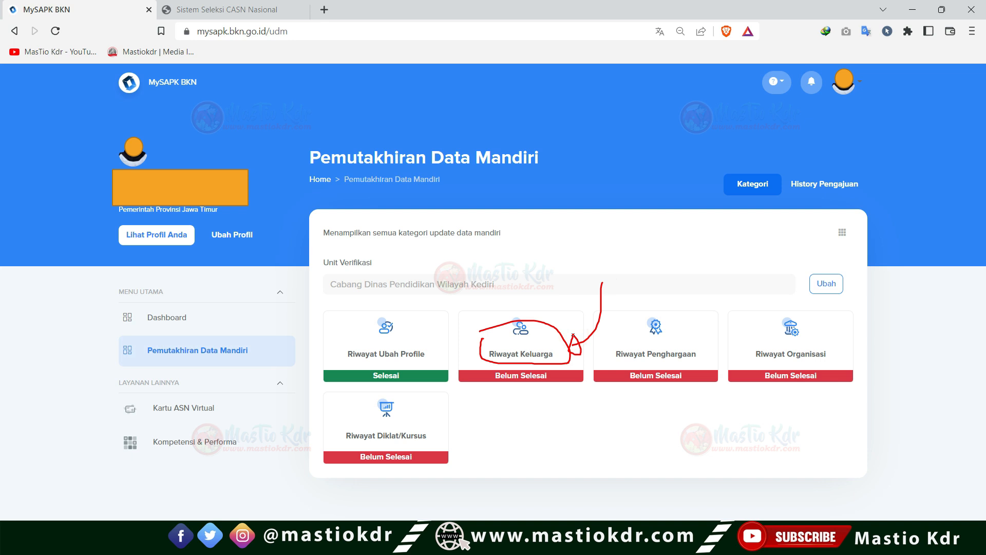
{"action": "mouse_move", "coordinate": [533, 381]}
{"action": "left_mouse_down"}
{"action": "mouse_move", "coordinate": [533, 402]}
{"action": "mouse_move", "coordinate": [535, 389]}
{"action": "left_mouse_up"}
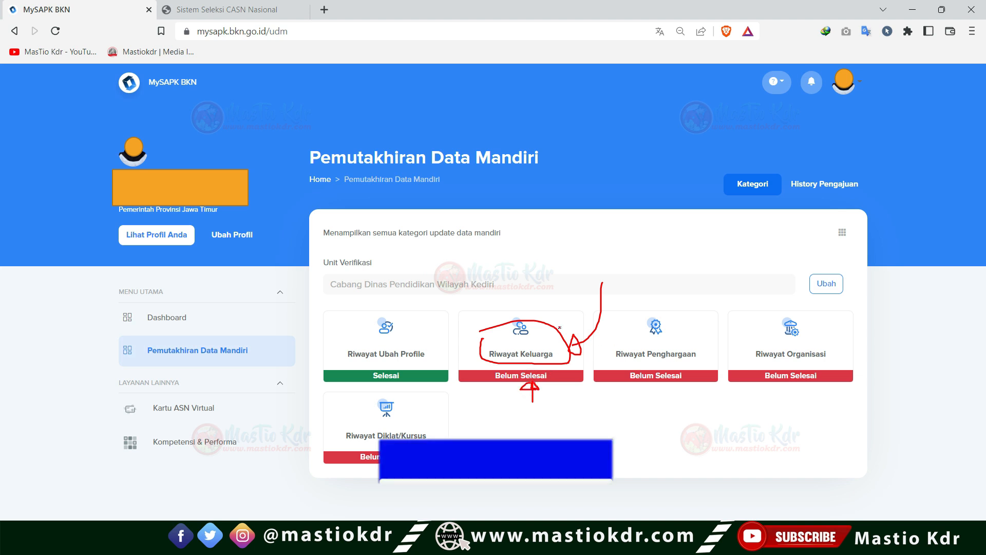
{"action": "left_click_drag", "start_coordinate": [570, 279], "coordinate": [544, 329]}
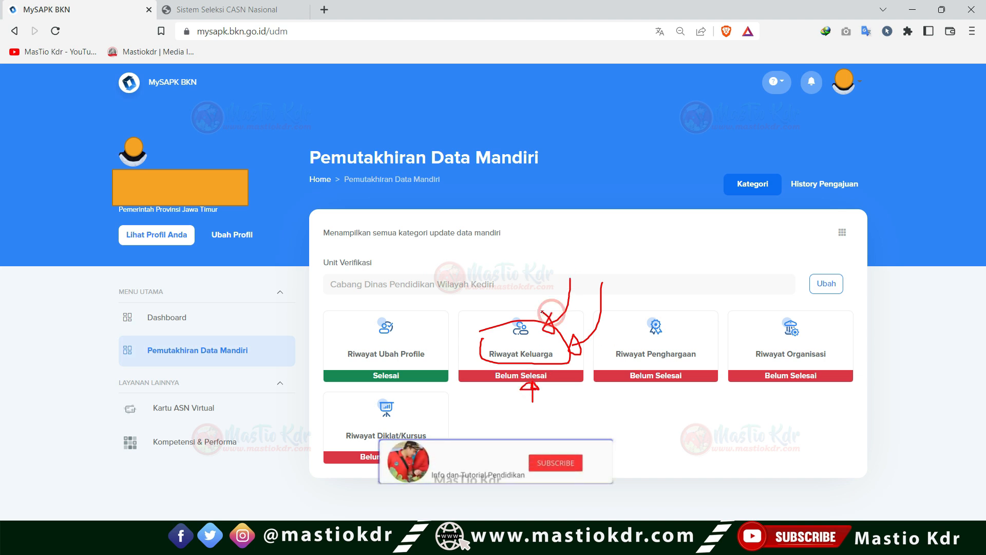
{"action": "left_click", "coordinate": [543, 329]}
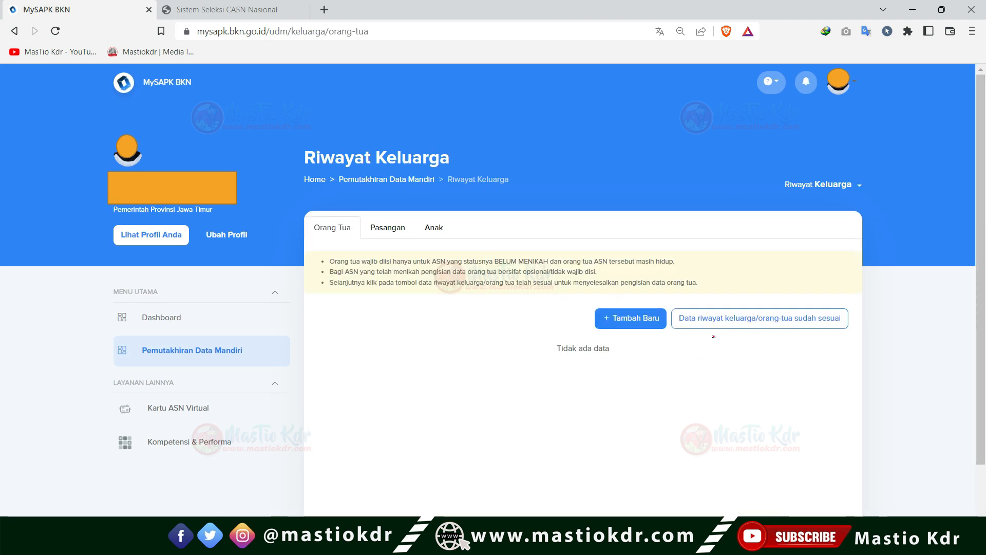
- Review the Orang Tua section's option for declaring the data correct, along with the Pasangan and Anak sections
{"action": "mouse_move", "coordinate": [677, 314]}
{"action": "left_mouse_down"}
{"action": "mouse_move", "coordinate": [680, 325]}
{"action": "mouse_move", "coordinate": [835, 326]}
{"action": "mouse_move", "coordinate": [853, 316]}
{"action": "mouse_move", "coordinate": [678, 314]}
{"action": "left_mouse_up"}
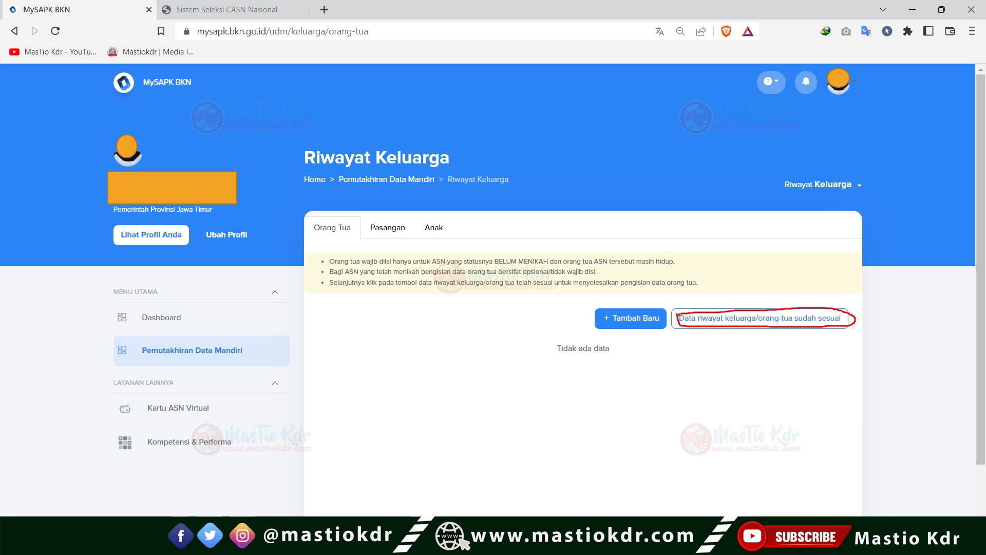
{"action": "mouse_move", "coordinate": [800, 272]}
{"action": "left_mouse_down"}
{"action": "mouse_move", "coordinate": [781, 306]}
{"action": "mouse_move", "coordinate": [794, 295]}
{"action": "left_mouse_up"}
{"action": "mouse_move", "coordinate": [371, 226]}
{"action": "left_mouse_down"}
{"action": "mouse_move", "coordinate": [406, 221]}
{"action": "mouse_move", "coordinate": [372, 219]}
{"action": "left_mouse_up"}
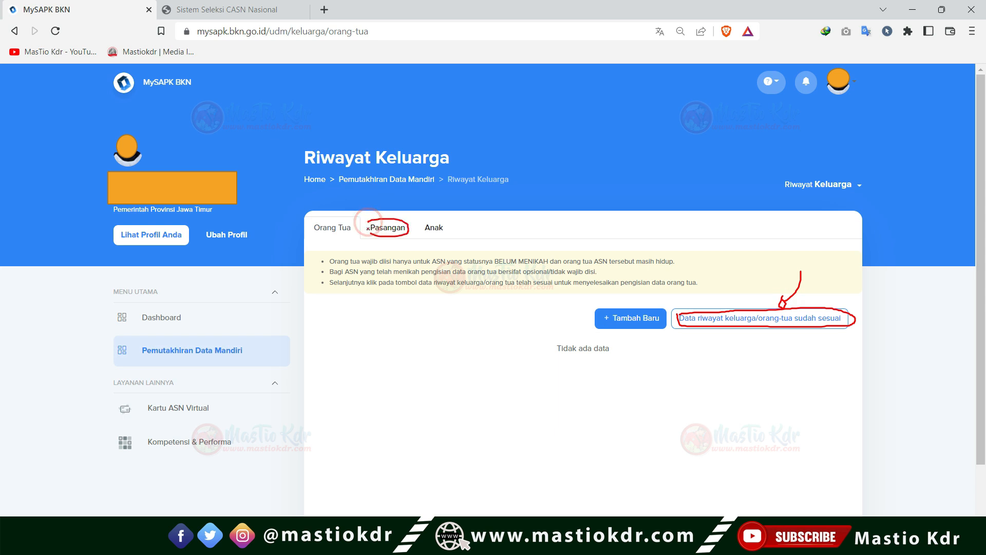
{"action": "mouse_move", "coordinate": [733, 282]}
{"action": "left_mouse_down"}
{"action": "mouse_move", "coordinate": [734, 306]}
{"action": "mouse_move", "coordinate": [738, 297]}
{"action": "left_mouse_up"}
{"action": "mouse_move", "coordinate": [410, 222]}
{"action": "left_mouse_down"}
{"action": "mouse_move", "coordinate": [401, 232]}
{"action": "mouse_move", "coordinate": [454, 237]}
{"action": "mouse_move", "coordinate": [439, 211]}
{"action": "left_mouse_up"}
{"action": "mouse_move", "coordinate": [756, 282]}
{"action": "left_mouse_down"}
{"action": "mouse_move", "coordinate": [755, 307]}
{"action": "mouse_move", "coordinate": [762, 296]}
{"action": "left_mouse_up"}
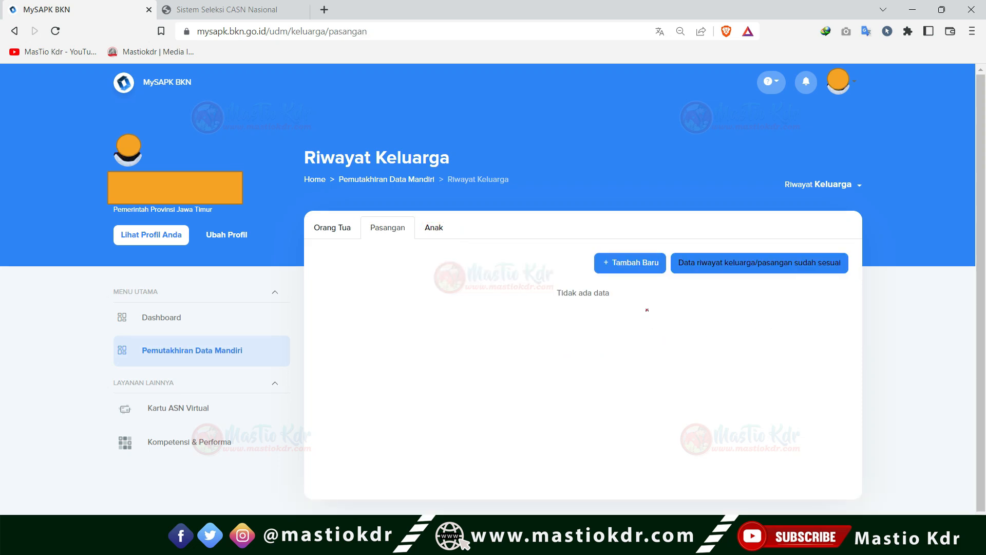
- Declare the Pasangan family history data correct and check the Riwayat Keluarga category's status in the overview
{"action": "left_click_drag", "start_coordinate": [386, 245], "coordinate": [393, 235]}
{"action": "left_click_drag", "start_coordinate": [482, 233], "coordinate": [438, 235]}
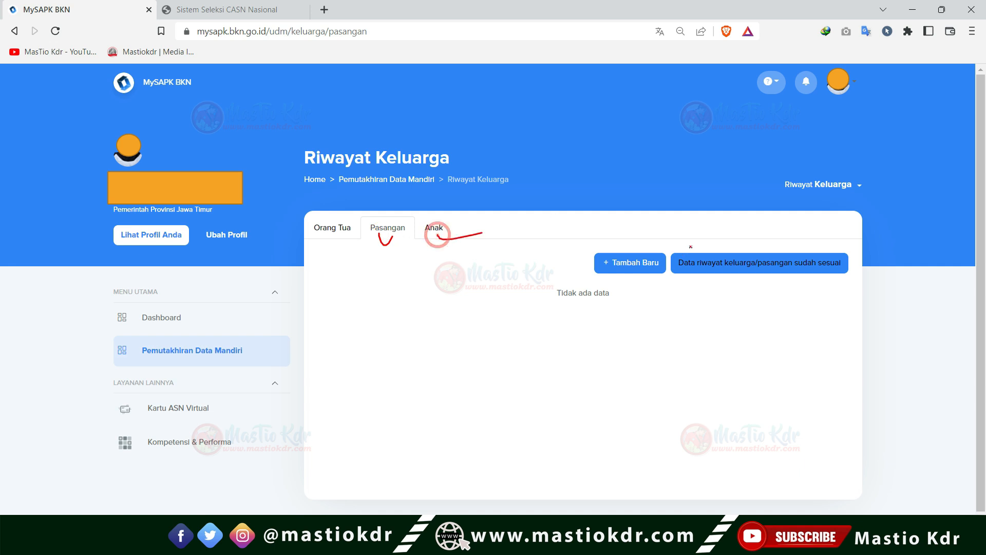
{"action": "left_click_drag", "start_coordinate": [676, 222], "coordinate": [692, 247]}
{"action": "mouse_move", "coordinate": [676, 241]}
{"action": "left_mouse_down"}
{"action": "mouse_move", "coordinate": [691, 247]}
{"action": "mouse_move", "coordinate": [699, 238]}
{"action": "mouse_move", "coordinate": [721, 269]}
{"action": "mouse_move", "coordinate": [842, 269]}
{"action": "left_mouse_up"}
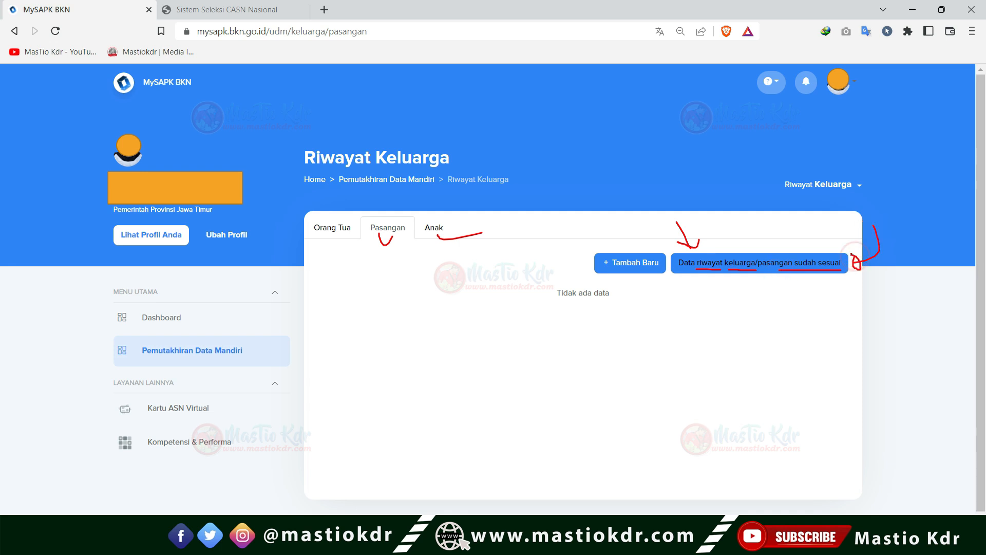
{"action": "left_click", "coordinate": [842, 263]}
{"action": "mouse_move", "coordinate": [486, 347]}
{"action": "left_mouse_down"}
{"action": "mouse_move", "coordinate": [493, 362]}
{"action": "mouse_move", "coordinate": [561, 350]}
{"action": "mouse_move", "coordinate": [498, 347]}
{"action": "left_mouse_up"}
{"action": "mouse_move", "coordinate": [563, 412]}
{"action": "left_mouse_down"}
{"action": "mouse_move", "coordinate": [551, 380]}
{"action": "mouse_move", "coordinate": [562, 389]}
{"action": "left_mouse_up"}
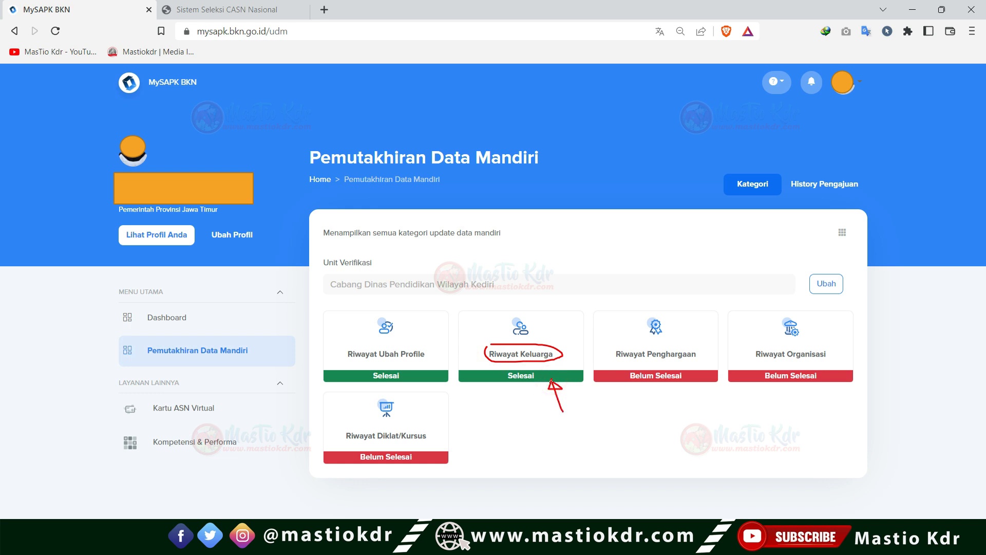
- Open the Riwayat Penghargaan category from the Pemutakhiran Data Mandiri overview
{"action": "left_click_drag", "start_coordinate": [420, 323], "coordinate": [444, 344]}
{"action": "left_click_drag", "start_coordinate": [428, 323], "coordinate": [441, 312]}
{"action": "mouse_move", "coordinate": [563, 321]}
{"action": "left_mouse_down"}
{"action": "mouse_move", "coordinate": [587, 349]}
{"action": "mouse_move", "coordinate": [587, 329]}
{"action": "mouse_move", "coordinate": [611, 354]}
{"action": "mouse_move", "coordinate": [654, 366]}
{"action": "mouse_move", "coordinate": [712, 351]}
{"action": "mouse_move", "coordinate": [607, 342]}
{"action": "left_mouse_up"}
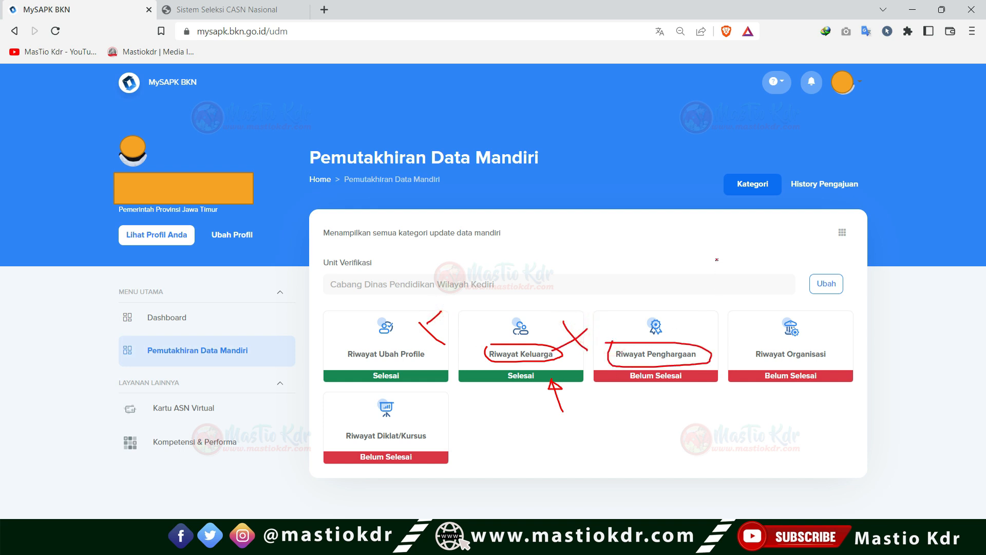
{"action": "mouse_move", "coordinate": [687, 324]}
{"action": "left_mouse_down"}
{"action": "mouse_move", "coordinate": [696, 326]}
{"action": "mouse_move", "coordinate": [693, 335]}
{"action": "left_mouse_up"}
{"action": "left_click", "coordinate": [693, 340]}
{"action": "left_click", "coordinate": [672, 378]}
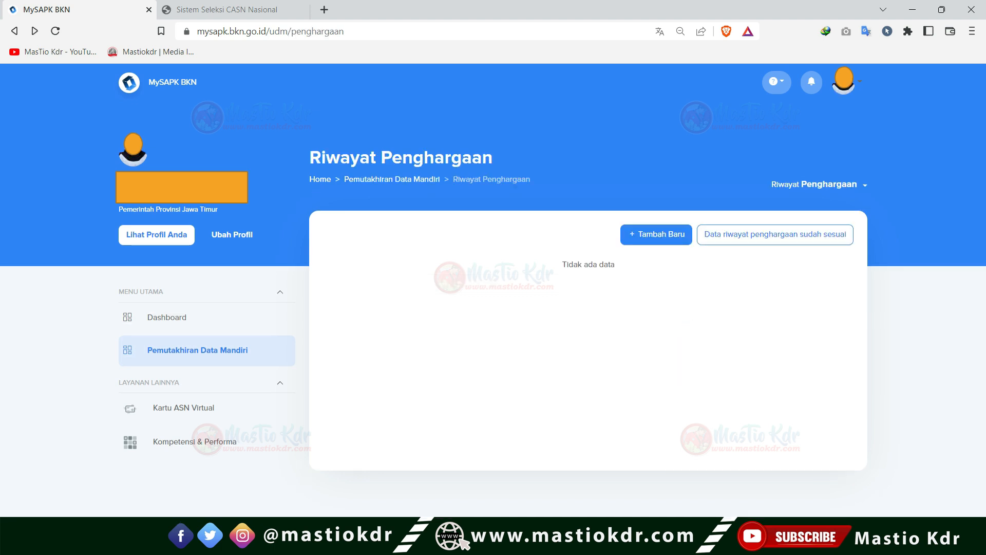
- Start a new Riwayat Penghargaan record and examine the available Jenis Penghargaan options
{"action": "mouse_move", "coordinate": [699, 233]}
{"action": "left_mouse_down"}
{"action": "mouse_move", "coordinate": [701, 243]}
{"action": "mouse_move", "coordinate": [834, 242]}
{"action": "mouse_move", "coordinate": [851, 233]}
{"action": "mouse_move", "coordinate": [701, 231]}
{"action": "left_mouse_up"}
{"action": "mouse_move", "coordinate": [720, 190]}
{"action": "left_mouse_down"}
{"action": "mouse_move", "coordinate": [738, 231]}
{"action": "mouse_move", "coordinate": [741, 215]}
{"action": "left_mouse_up"}
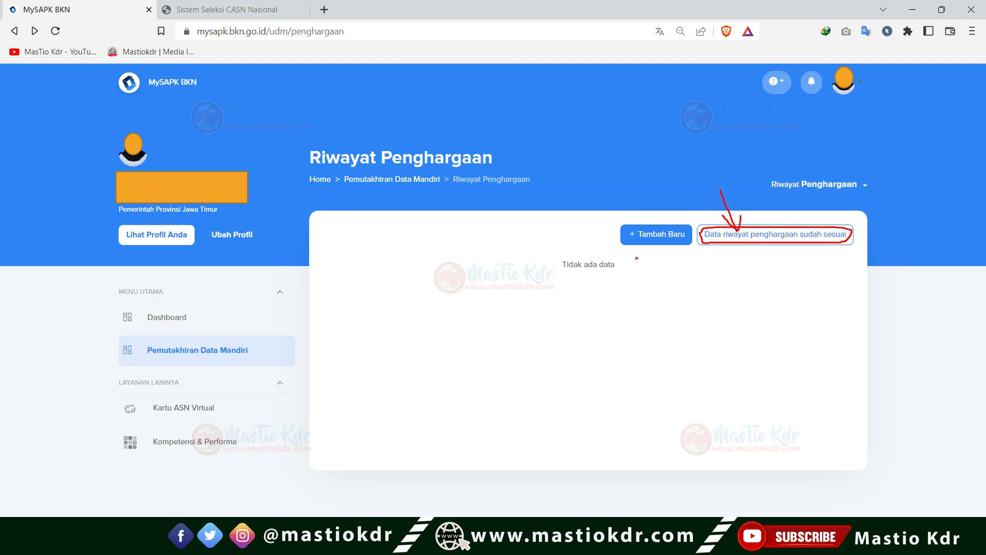
{"action": "mouse_move", "coordinate": [637, 240]}
{"action": "left_mouse_down"}
{"action": "mouse_move", "coordinate": [683, 243]}
{"action": "mouse_move", "coordinate": [691, 231]}
{"action": "mouse_move", "coordinate": [645, 226]}
{"action": "mouse_move", "coordinate": [655, 211]}
{"action": "left_mouse_up"}
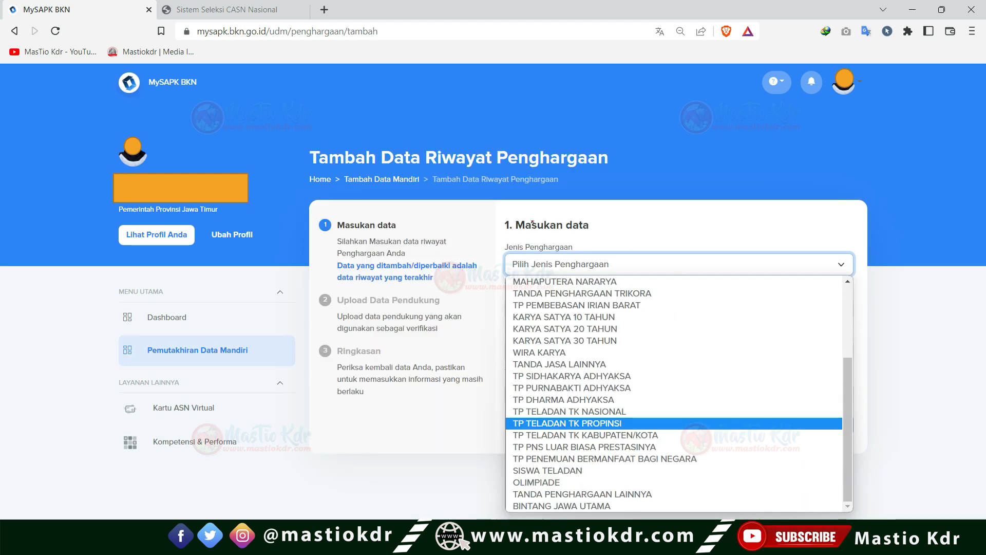
{"action": "mouse_move", "coordinate": [513, 213]}
{"action": "left_mouse_down"}
{"action": "mouse_move", "coordinate": [508, 229]}
{"action": "mouse_move", "coordinate": [518, 215]}
{"action": "mouse_move", "coordinate": [511, 219]}
{"action": "left_mouse_up"}
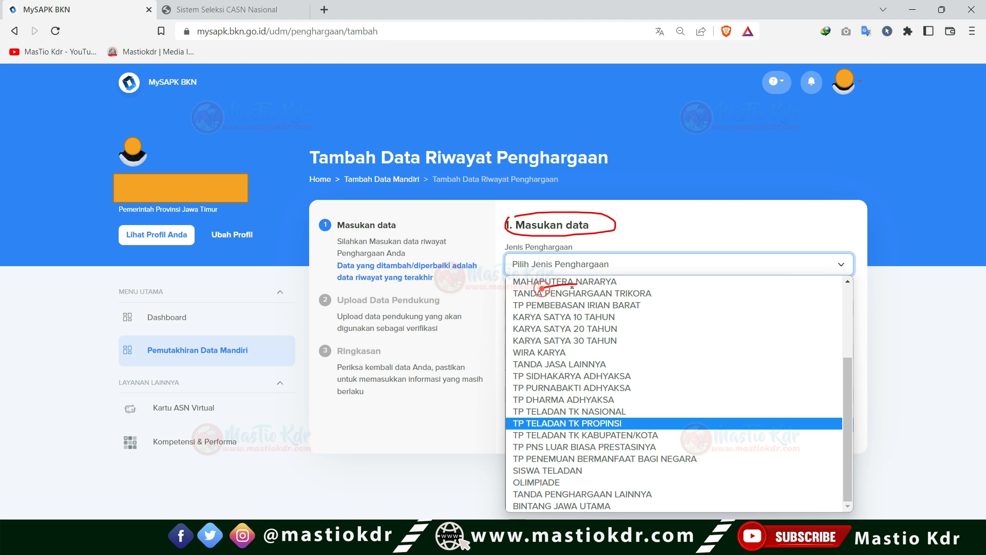
{"action": "left_click_drag", "start_coordinate": [530, 297], "coordinate": [607, 297]}
{"action": "left_click_drag", "start_coordinate": [538, 308], "coordinate": [574, 308]}
{"action": "left_click_drag", "start_coordinate": [519, 350], "coordinate": [563, 360]}
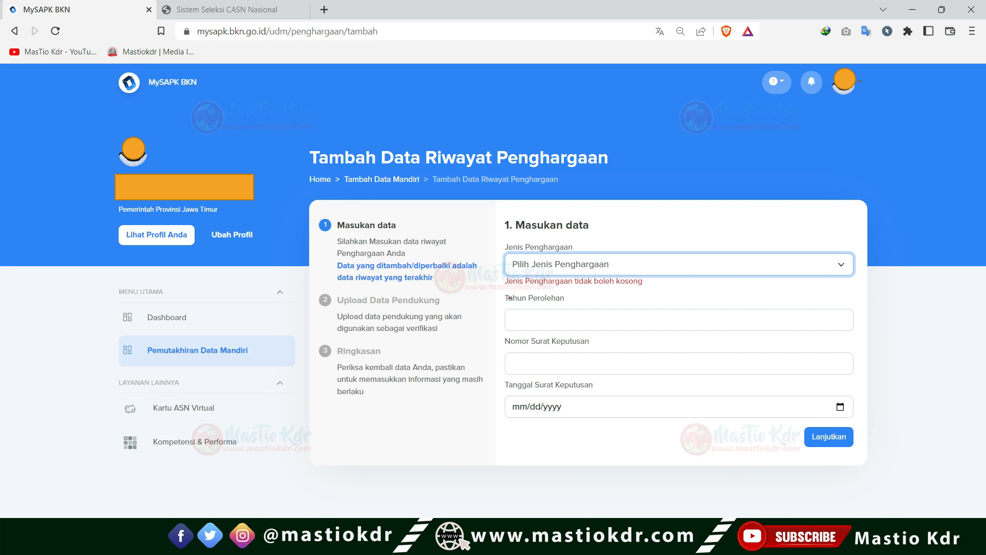
- Review the award form's Tahun Perolehan, Nomor Surat Keputusan and Tanggal Surat Keputusan fields
{"action": "left_click_drag", "start_coordinate": [499, 294], "coordinate": [577, 304]}
{"action": "left_click_drag", "start_coordinate": [505, 350], "coordinate": [605, 347]}
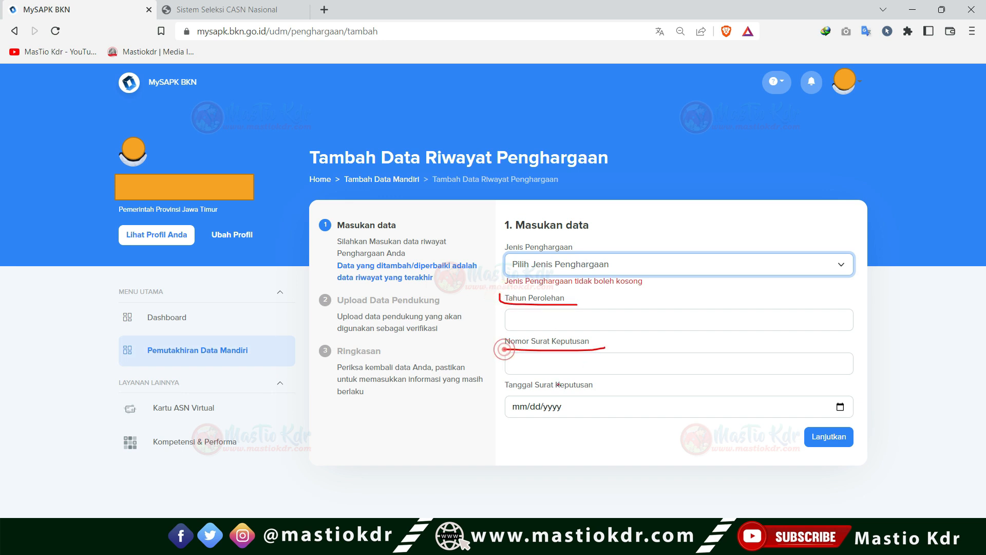
{"action": "left_click_drag", "start_coordinate": [508, 396], "coordinate": [640, 396]}
{"action": "mouse_move", "coordinate": [917, 391]}
{"action": "left_mouse_down"}
{"action": "mouse_move", "coordinate": [876, 435]}
{"action": "mouse_move", "coordinate": [884, 440]}
{"action": "left_mouse_up"}
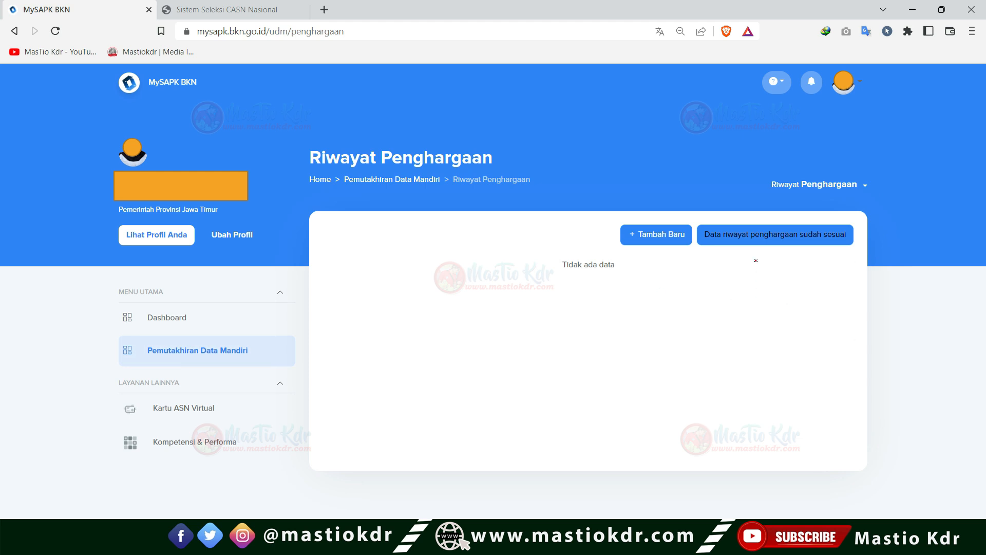
- Declare the Riwayat Penghargaan data correct and confirm that there is no award data for this history
{"action": "mouse_move", "coordinate": [739, 224]}
{"action": "left_mouse_down"}
{"action": "mouse_move", "coordinate": [734, 199]}
{"action": "mouse_move", "coordinate": [721, 211]}
{"action": "left_mouse_up"}
{"action": "left_click_drag", "start_coordinate": [741, 226], "coordinate": [749, 211]}
{"action": "left_click", "coordinate": [739, 234]}
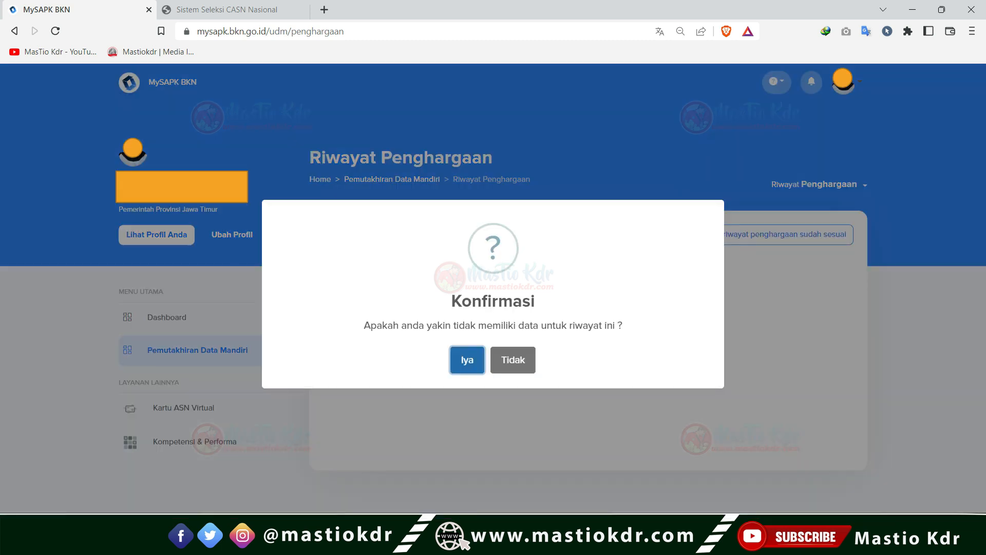
{"action": "left_click_drag", "start_coordinate": [368, 341], "coordinate": [530, 337]}
{"action": "mouse_move", "coordinate": [465, 350]}
{"action": "left_mouse_down"}
{"action": "mouse_move", "coordinate": [459, 368]}
{"action": "mouse_move", "coordinate": [473, 350]}
{"action": "left_mouse_up"}
{"action": "key", "text": "Return"}
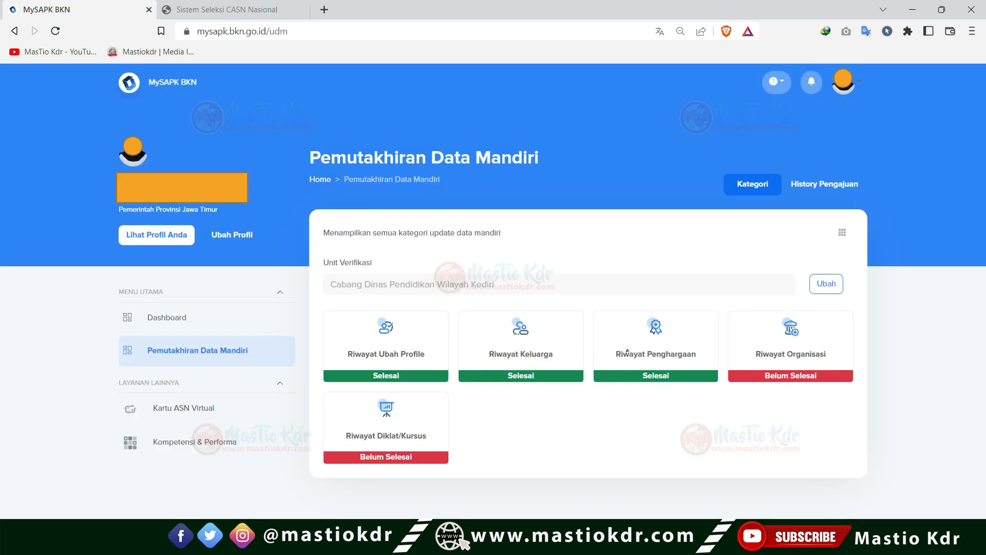
- Open the Riwayat Organisasi category from the Pemutakhiran Data Mandiri overview
{"action": "mouse_move", "coordinate": [609, 343]}
{"action": "left_mouse_down"}
{"action": "mouse_move", "coordinate": [612, 360]}
{"action": "mouse_move", "coordinate": [709, 351]}
{"action": "mouse_move", "coordinate": [598, 345]}
{"action": "left_mouse_up"}
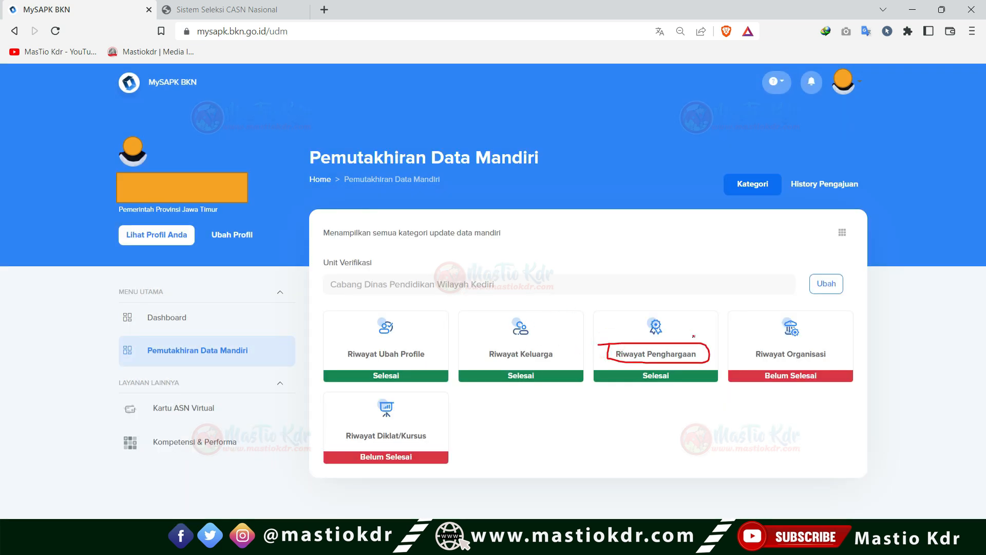
{"action": "left_click_drag", "start_coordinate": [686, 316], "coordinate": [743, 278]}
{"action": "mouse_move", "coordinate": [753, 355]}
{"action": "left_mouse_down"}
{"action": "mouse_move", "coordinate": [799, 365]}
{"action": "mouse_move", "coordinate": [819, 346]}
{"action": "mouse_move", "coordinate": [761, 349]}
{"action": "left_mouse_up"}
{"action": "mouse_move", "coordinate": [848, 317]}
{"action": "left_mouse_down"}
{"action": "mouse_move", "coordinate": [842, 348]}
{"action": "mouse_move", "coordinate": [832, 337]}
{"action": "left_mouse_up"}
{"action": "left_click", "coordinate": [833, 338]}
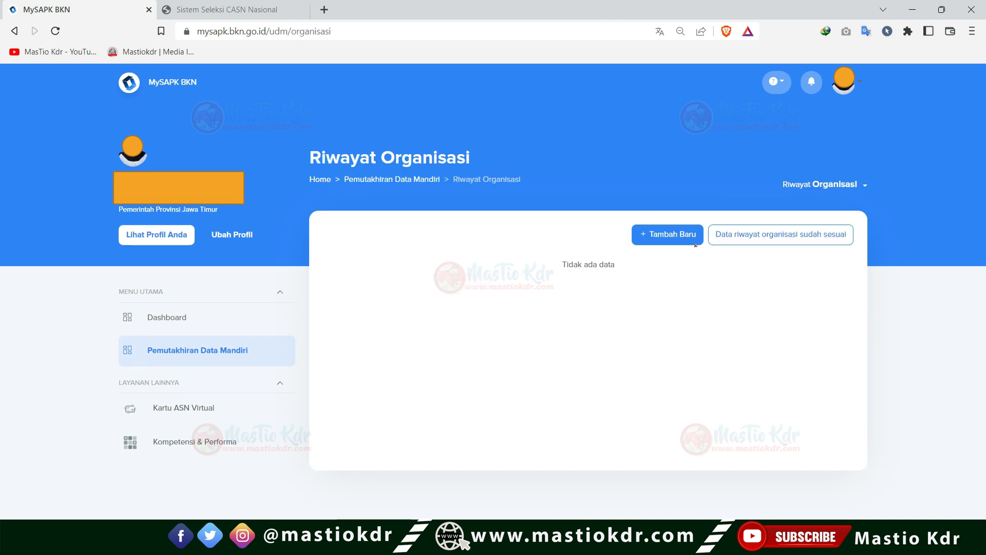
- Start a new Riwayat Organisasi record and review its form fields from Nama Organisasi to Tanggal Selesai
{"action": "mouse_move", "coordinate": [713, 231]}
{"action": "left_mouse_down"}
{"action": "mouse_move", "coordinate": [713, 240]}
{"action": "mouse_move", "coordinate": [755, 242]}
{"action": "mouse_move", "coordinate": [833, 242]}
{"action": "mouse_move", "coordinate": [850, 231]}
{"action": "mouse_move", "coordinate": [711, 231]}
{"action": "left_mouse_up"}
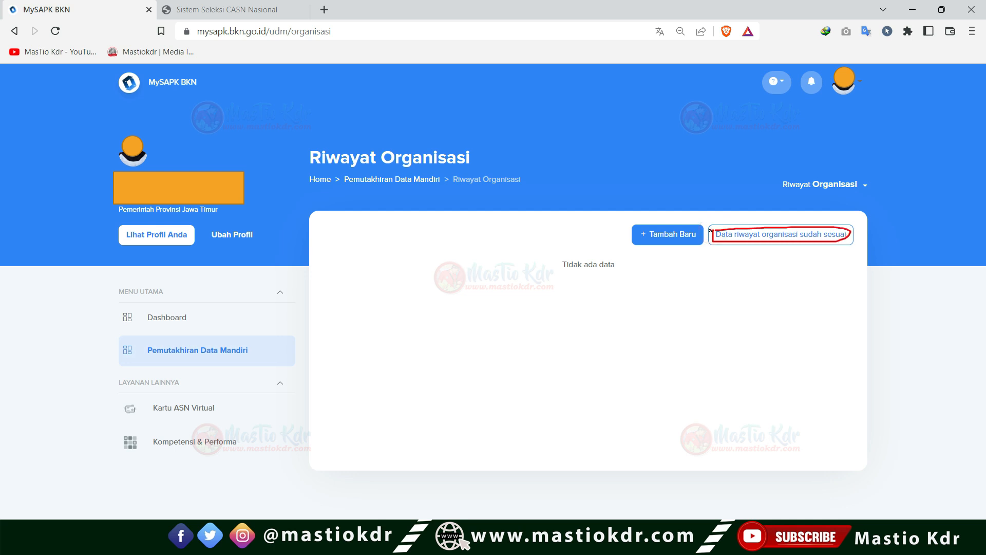
{"action": "mouse_move", "coordinate": [752, 183]}
{"action": "left_mouse_down"}
{"action": "mouse_move", "coordinate": [761, 218]}
{"action": "mouse_move", "coordinate": [754, 210]}
{"action": "left_mouse_up"}
{"action": "left_click", "coordinate": [665, 234]}
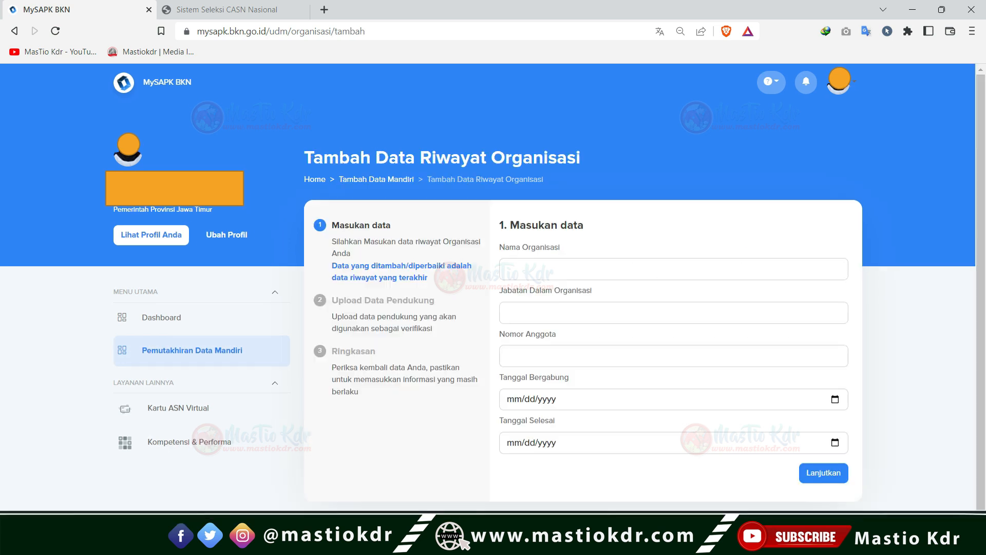
{"action": "left_click_drag", "start_coordinate": [499, 253], "coordinate": [562, 251]}
{"action": "left_click_drag", "start_coordinate": [520, 295], "coordinate": [578, 302]}
{"action": "left_click_drag", "start_coordinate": [500, 339], "coordinate": [545, 340]}
{"action": "left_click_drag", "start_coordinate": [516, 383], "coordinate": [568, 387]}
{"action": "left_click_drag", "start_coordinate": [520, 429], "coordinate": [578, 435]}
{"action": "left_click_drag", "start_coordinate": [889, 428], "coordinate": [860, 475]}
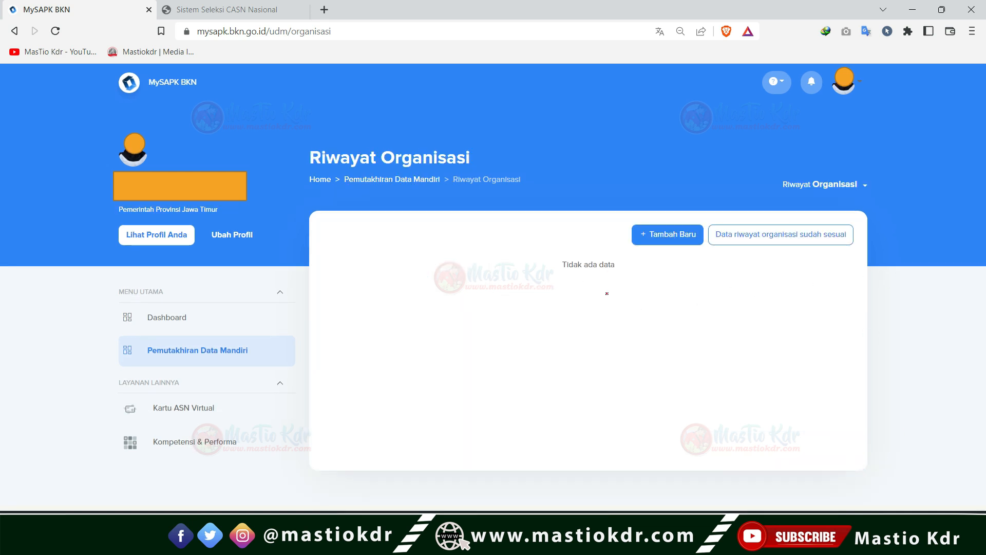
- Declare the Riwayat Organisasi data correct and confirm that there is no organisation data for this history
{"action": "mouse_move", "coordinate": [713, 231]}
{"action": "left_mouse_down"}
{"action": "mouse_move", "coordinate": [771, 243]}
{"action": "mouse_move", "coordinate": [861, 240]}
{"action": "mouse_move", "coordinate": [707, 224]}
{"action": "left_mouse_up"}
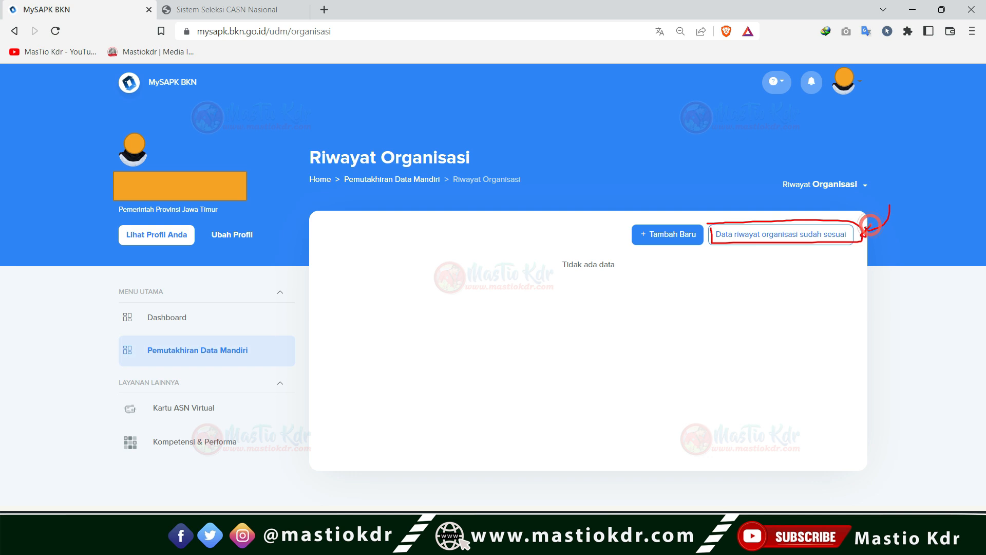
{"action": "left_click", "coordinate": [842, 235]}
{"action": "left_click_drag", "start_coordinate": [351, 339], "coordinate": [662, 332]}
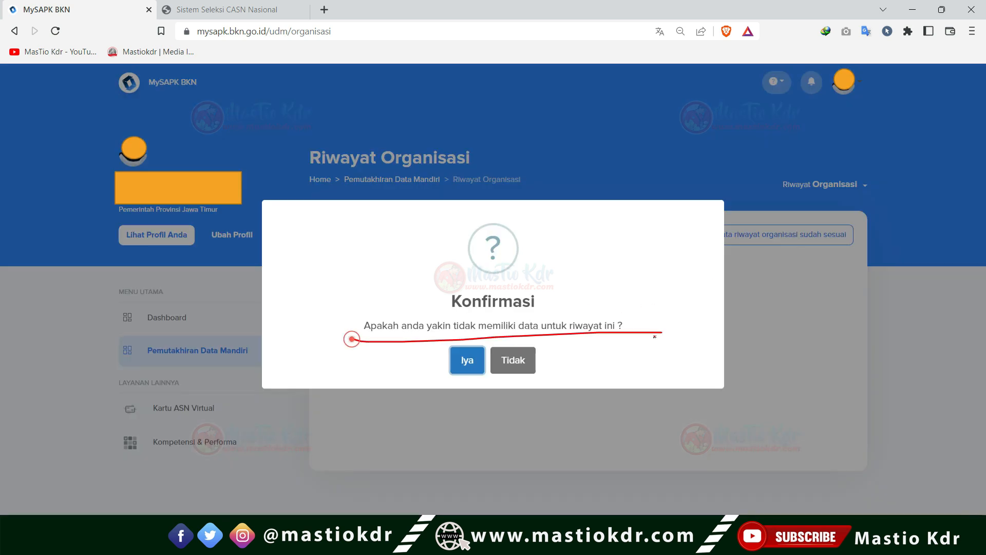
{"action": "mouse_move", "coordinate": [462, 340]}
{"action": "left_mouse_down"}
{"action": "mouse_move", "coordinate": [482, 366]}
{"action": "mouse_move", "coordinate": [464, 350]}
{"action": "mouse_move", "coordinate": [461, 403]}
{"action": "mouse_move", "coordinate": [470, 367]}
{"action": "left_mouse_up"}
{"action": "left_click", "coordinate": [468, 362]}
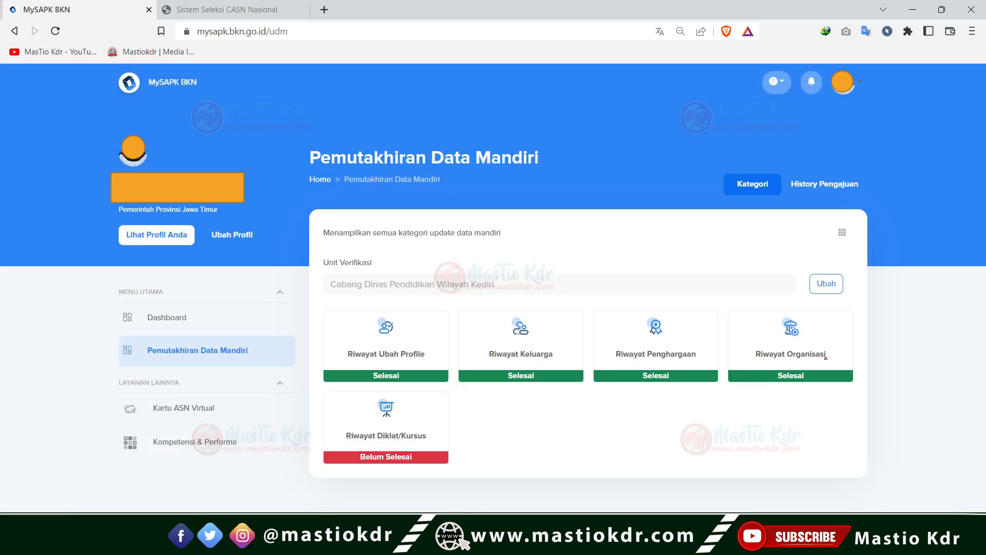
- Open the Riwayat Diklat/Kursus category from the Pemutakhiran Data Mandiri overview
{"action": "left_click_drag", "start_coordinate": [838, 361], "coordinate": [860, 336]}
{"action": "mouse_move", "coordinate": [342, 444]}
{"action": "left_mouse_down"}
{"action": "mouse_move", "coordinate": [426, 445]}
{"action": "mouse_move", "coordinate": [406, 426]}
{"action": "mouse_move", "coordinate": [333, 441]}
{"action": "mouse_move", "coordinate": [345, 446]}
{"action": "left_mouse_up"}
{"action": "mouse_move", "coordinate": [458, 406]}
{"action": "left_mouse_down"}
{"action": "mouse_move", "coordinate": [445, 440]}
{"action": "mouse_move", "coordinate": [454, 442]}
{"action": "left_mouse_up"}
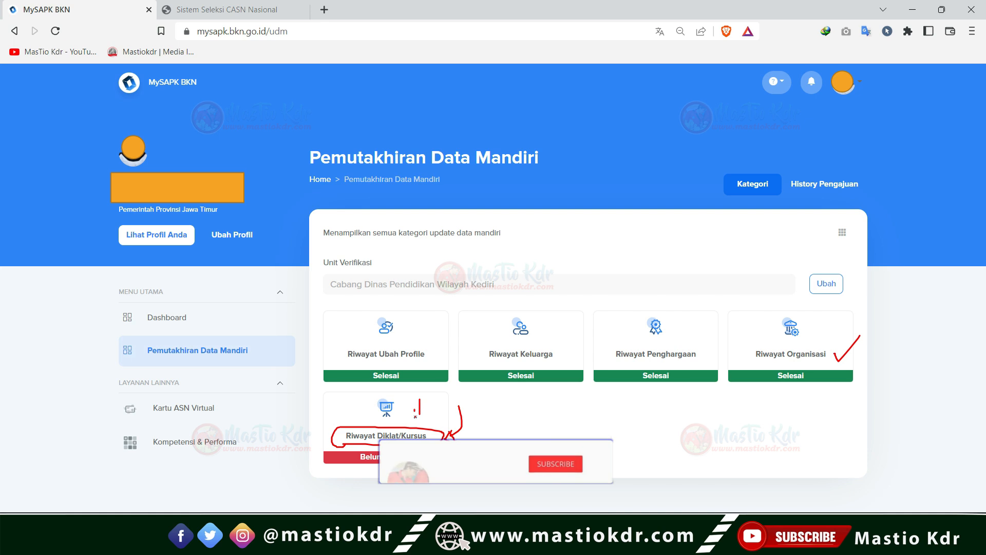
{"action": "left_click", "coordinate": [422, 408]}
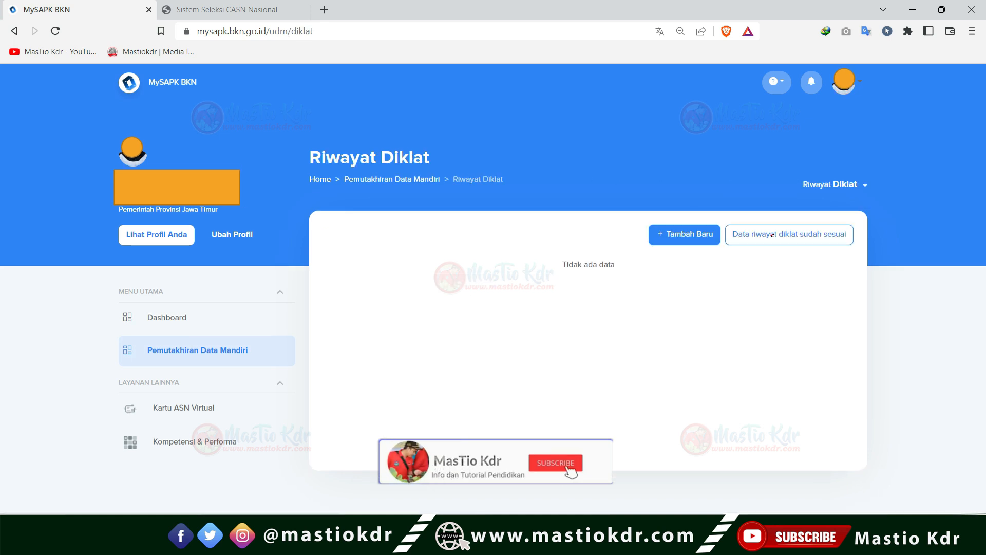
- Start adding a new training record in Riwayat Diklat
{"action": "mouse_move", "coordinate": [737, 228]}
{"action": "left_mouse_down"}
{"action": "mouse_move", "coordinate": [732, 242]}
{"action": "mouse_move", "coordinate": [852, 241]}
{"action": "mouse_move", "coordinate": [811, 224]}
{"action": "mouse_move", "coordinate": [742, 224]}
{"action": "left_mouse_up"}
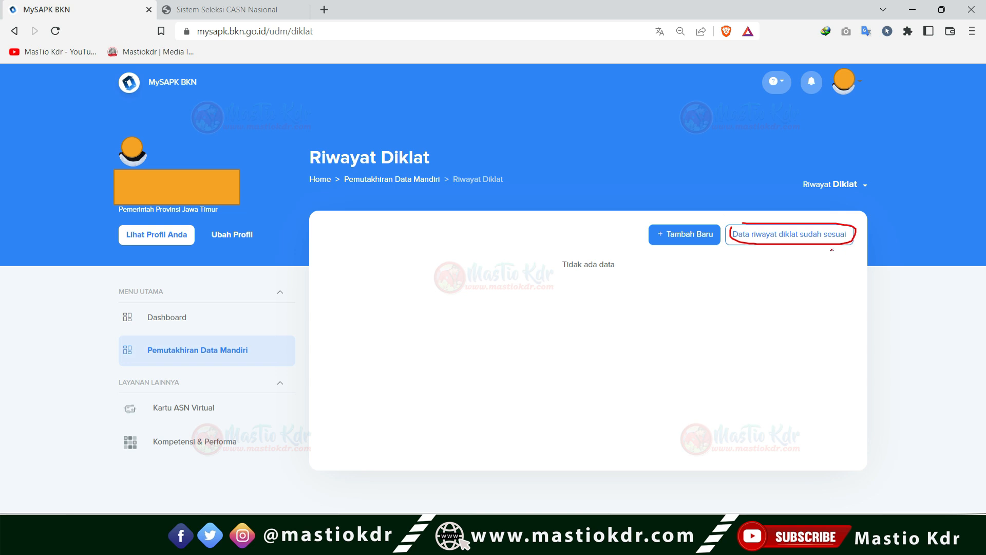
{"action": "mouse_move", "coordinate": [685, 197]}
{"action": "left_mouse_down"}
{"action": "mouse_move", "coordinate": [689, 222]}
{"action": "mouse_move", "coordinate": [682, 211]}
{"action": "mouse_move", "coordinate": [696, 210]}
{"action": "left_mouse_up"}
{"action": "left_click", "coordinate": [688, 234]}
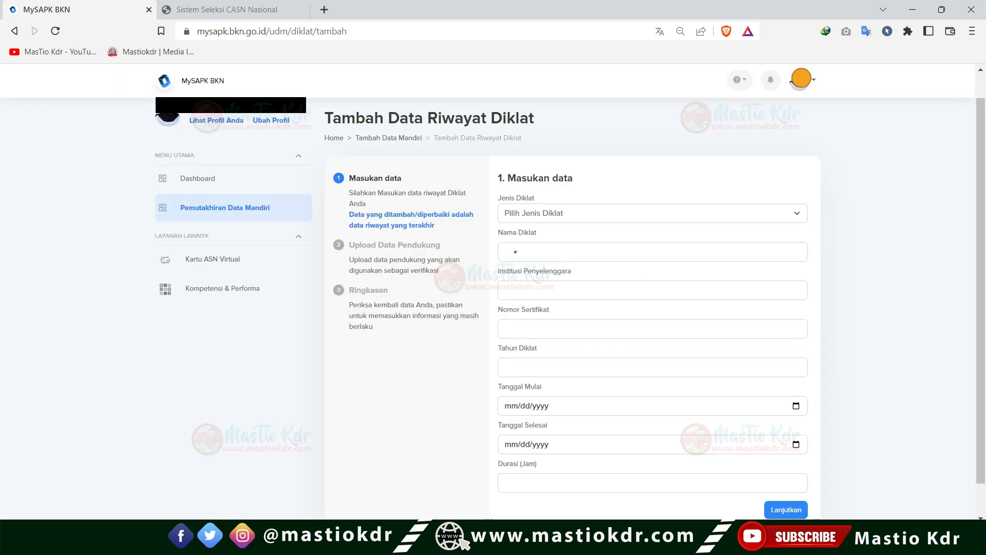
- Go through the training form's fields from Jenis Diklat to Durasi (Jam) and continue to the supporting document upload
{"action": "left_click_drag", "start_coordinate": [500, 202], "coordinate": [497, 199]}
{"action": "left_click_drag", "start_coordinate": [504, 239], "coordinate": [549, 238]}
{"action": "left_click_drag", "start_coordinate": [511, 279], "coordinate": [551, 276]}
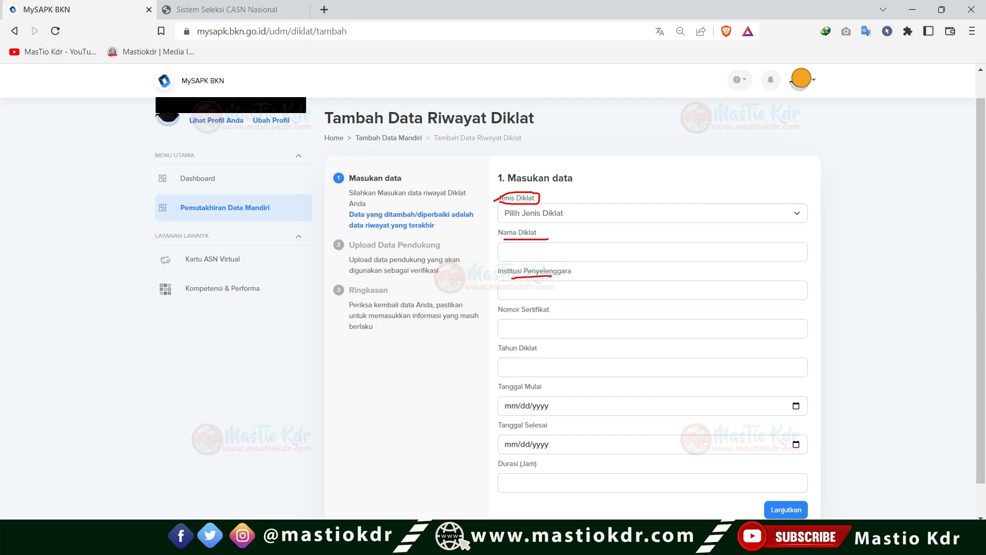
{"action": "left_click_drag", "start_coordinate": [498, 323], "coordinate": [529, 322]}
{"action": "left_click_drag", "start_coordinate": [505, 358], "coordinate": [522, 358]}
{"action": "left_click_drag", "start_coordinate": [510, 397], "coordinate": [543, 397]}
{"action": "left_click_drag", "start_coordinate": [520, 434], "coordinate": [544, 435]}
{"action": "left_click_drag", "start_coordinate": [505, 469], "coordinate": [539, 471]}
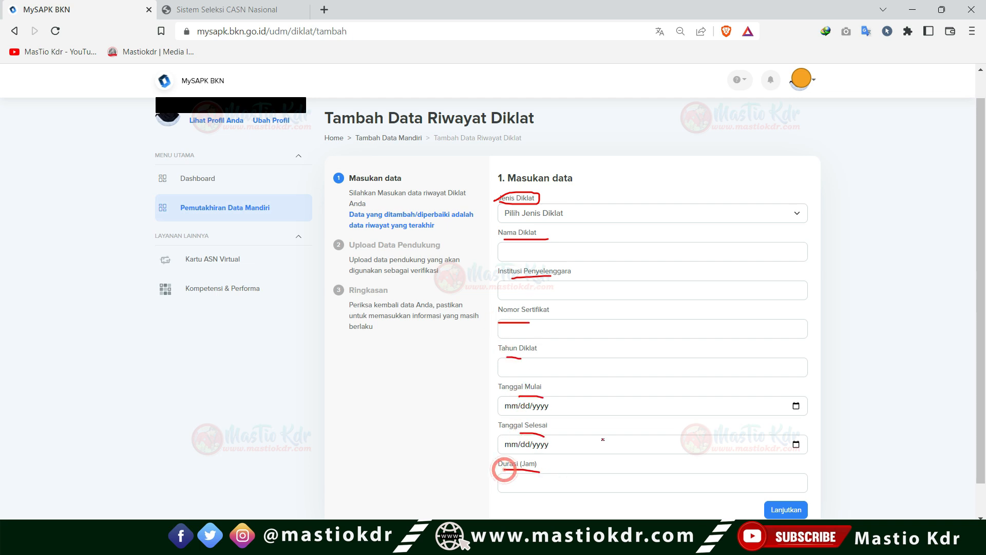
{"action": "mouse_move", "coordinate": [843, 463]}
{"action": "left_mouse_down"}
{"action": "mouse_move", "coordinate": [817, 501]}
{"action": "mouse_move", "coordinate": [811, 493]}
{"action": "left_mouse_up"}
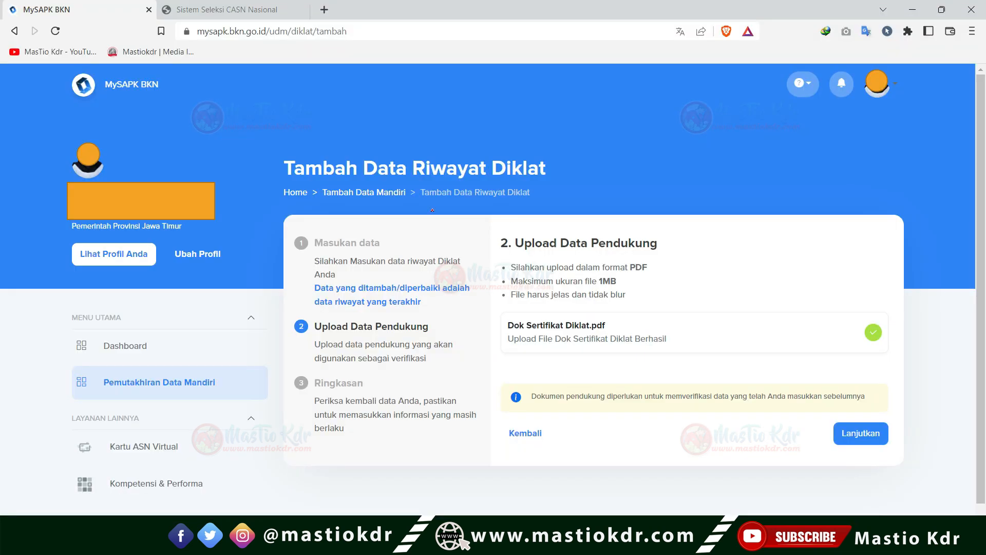
- Upload the Dok Sertifikat Diklat PDF, at most 1MB, as the training record's supporting document and continue to the summary
{"action": "mouse_move", "coordinate": [498, 237]}
{"action": "left_mouse_down"}
{"action": "mouse_move", "coordinate": [499, 246]}
{"action": "mouse_move", "coordinate": [651, 254]}
{"action": "mouse_move", "coordinate": [484, 232]}
{"action": "left_mouse_up"}
{"action": "left_click_drag", "start_coordinate": [704, 212], "coordinate": [668, 247]}
{"action": "left_click_drag", "start_coordinate": [627, 271], "coordinate": [652, 270]}
{"action": "left_click_drag", "start_coordinate": [598, 286], "coordinate": [616, 285]}
{"action": "left_click_drag", "start_coordinate": [529, 346], "coordinate": [550, 354]}
{"action": "left_click_drag", "start_coordinate": [916, 388], "coordinate": [896, 428]}
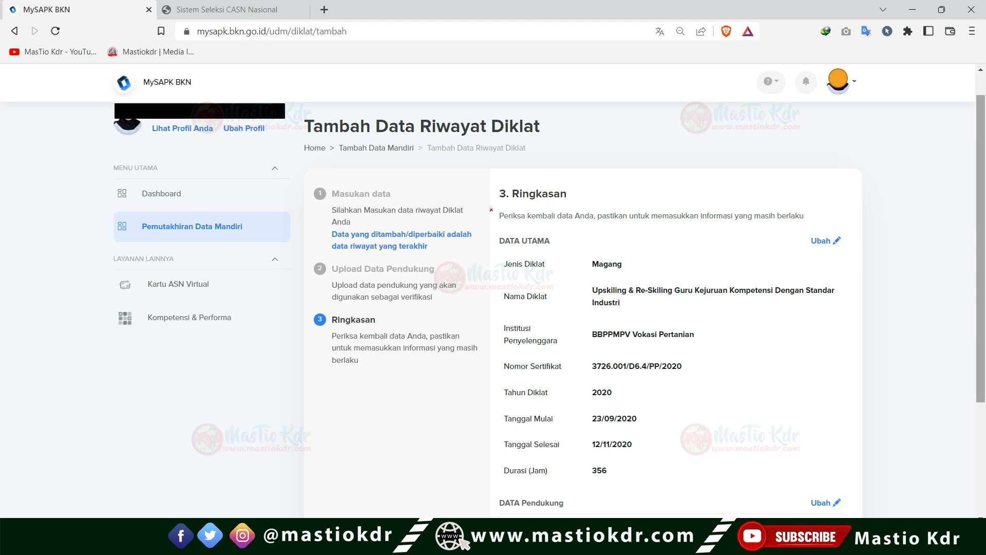
- Review the training record summary's main data, from Jenis Diklat through Nomor Sertifikat and the dates to Durasi (Jam)
{"action": "left_click_drag", "start_coordinate": [515, 272], "coordinate": [519, 246]}
{"action": "left_click_drag", "start_coordinate": [593, 274], "coordinate": [644, 276]}
{"action": "left_click_drag", "start_coordinate": [497, 314], "coordinate": [570, 310]}
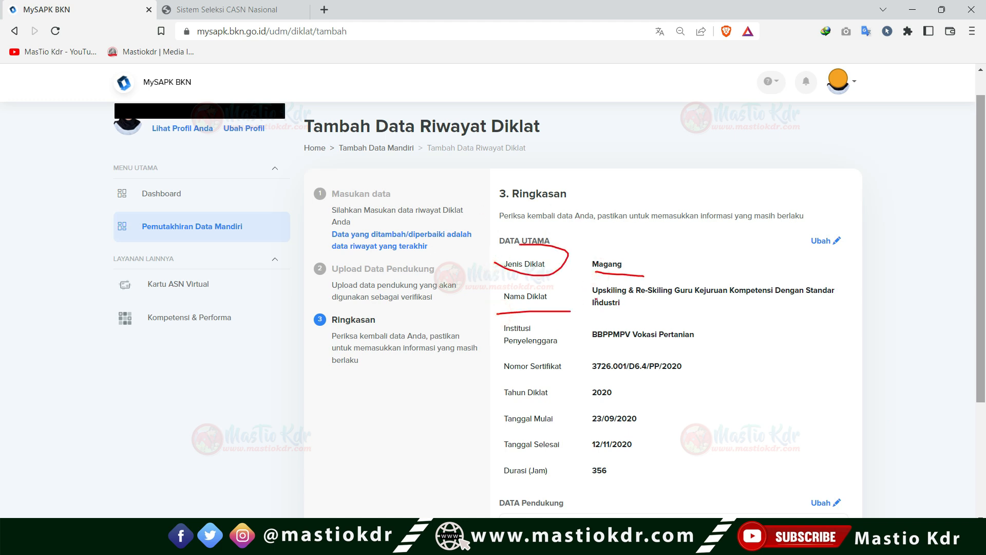
{"action": "left_click_drag", "start_coordinate": [650, 294], "coordinate": [751, 295]}
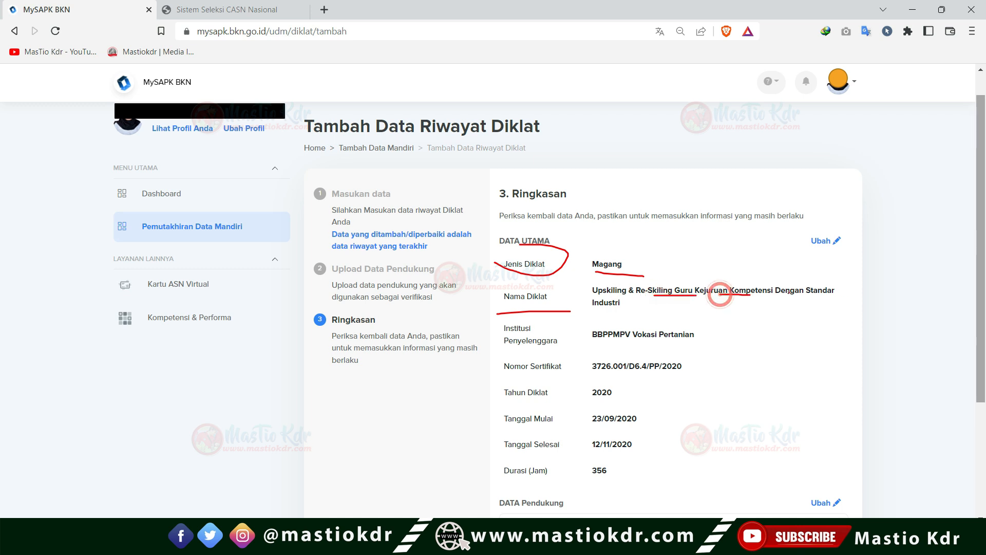
{"action": "left_click_drag", "start_coordinate": [633, 315], "coordinate": [635, 314]}
{"action": "left_click_drag", "start_coordinate": [614, 341], "coordinate": [711, 331]}
{"action": "left_click_drag", "start_coordinate": [502, 377], "coordinate": [549, 376]}
{"action": "left_click_drag", "start_coordinate": [501, 398], "coordinate": [551, 398]}
{"action": "left_click_drag", "start_coordinate": [506, 434], "coordinate": [543, 432]}
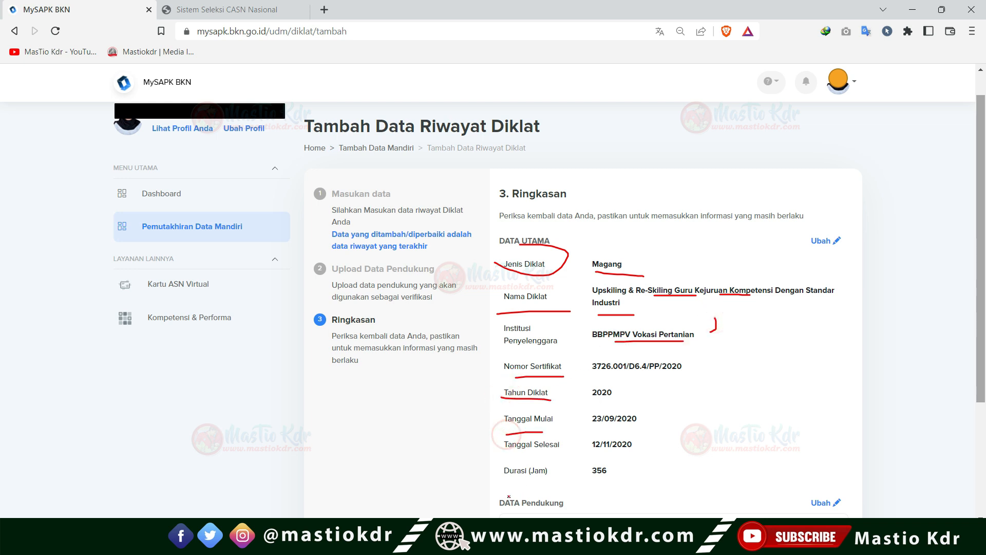
{"action": "left_click_drag", "start_coordinate": [507, 478], "coordinate": [498, 466]}
{"action": "left_click_drag", "start_coordinate": [594, 477], "coordinate": [624, 476]}
{"action": "left_click", "coordinate": [483, 493]}
- Check the uploaded Dok Sertifikat Diklat.pdf and the ticked declaration that the data is correct, and submit the training record
{"action": "scroll", "coordinate": [484, 493], "scroll_direction": "down", "scroll_amount": 3}
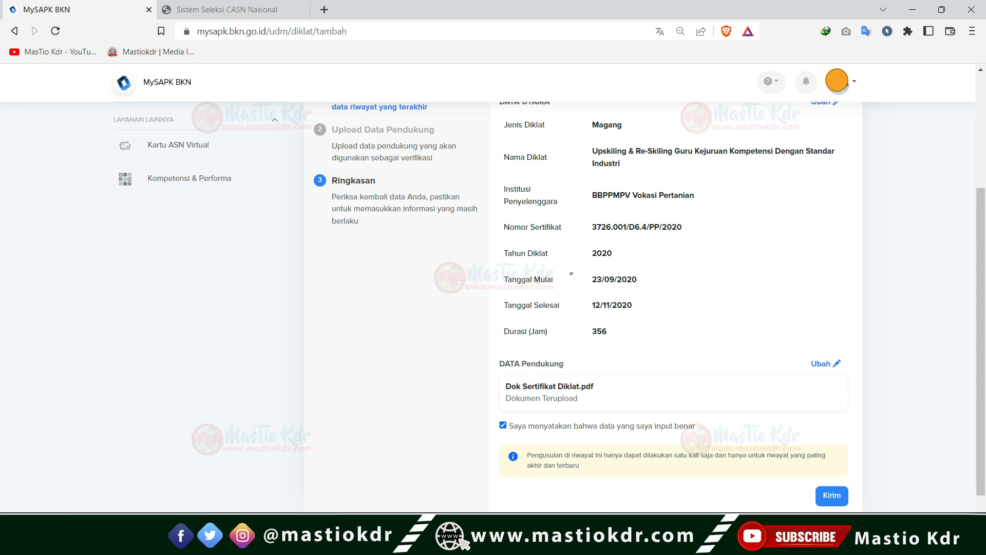
{"action": "left_click_drag", "start_coordinate": [605, 382], "coordinate": [657, 341]}
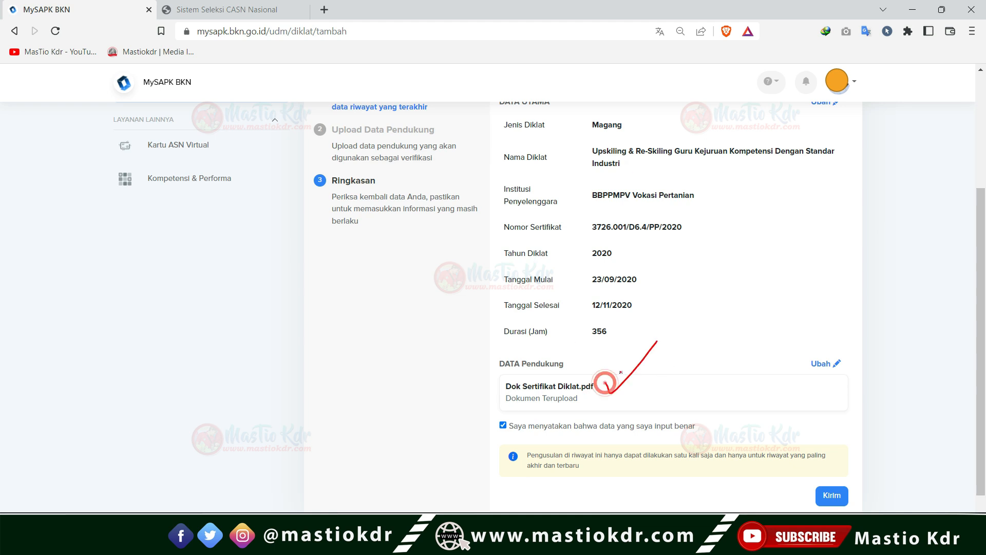
{"action": "mouse_move", "coordinate": [505, 419]}
{"action": "left_mouse_down"}
{"action": "mouse_move", "coordinate": [492, 417]}
{"action": "mouse_move", "coordinate": [506, 433]}
{"action": "mouse_move", "coordinate": [514, 411]}
{"action": "left_mouse_up"}
{"action": "left_click_drag", "start_coordinate": [480, 439], "coordinate": [494, 444]}
{"action": "left_click_drag", "start_coordinate": [580, 432], "coordinate": [725, 428]}
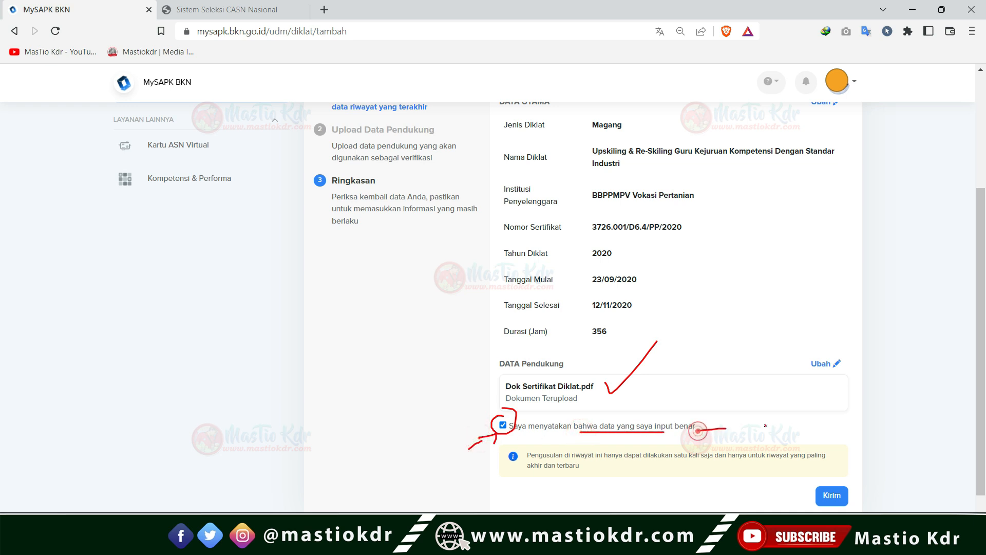
{"action": "mouse_move", "coordinate": [886, 447]}
{"action": "left_mouse_down"}
{"action": "mouse_move", "coordinate": [865, 503]}
{"action": "mouse_move", "coordinate": [850, 499]}
{"action": "mouse_move", "coordinate": [860, 490]}
{"action": "mouse_move", "coordinate": [843, 498]}
{"action": "mouse_move", "coordinate": [852, 502]}
{"action": "left_mouse_up"}
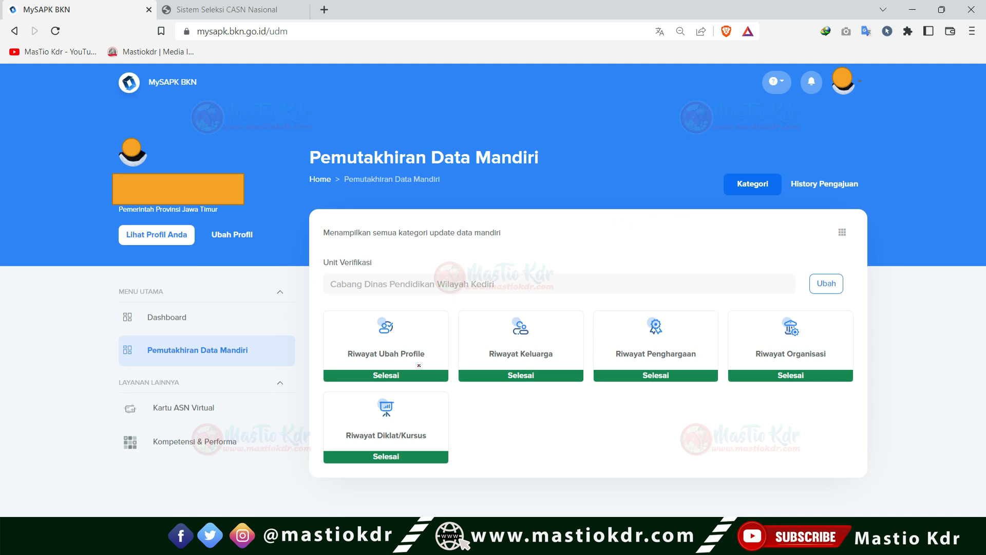
- Check the status of all five Riwayat categories in the Pemutakhiran Data Mandiri overview and locate History Pengajuan
{"action": "left_click_drag", "start_coordinate": [427, 337], "coordinate": [472, 310]}
{"action": "left_click_drag", "start_coordinate": [569, 361], "coordinate": [615, 324]}
{"action": "left_click_drag", "start_coordinate": [704, 338], "coordinate": [733, 336]}
{"action": "mouse_move", "coordinate": [831, 339]}
{"action": "left_mouse_down"}
{"action": "mouse_move", "coordinate": [836, 348]}
{"action": "mouse_move", "coordinate": [891, 331]}
{"action": "left_mouse_up"}
{"action": "mouse_move", "coordinate": [336, 426]}
{"action": "left_mouse_down"}
{"action": "mouse_move", "coordinate": [334, 443]}
{"action": "mouse_move", "coordinate": [427, 430]}
{"action": "mouse_move", "coordinate": [348, 427]}
{"action": "left_mouse_up"}
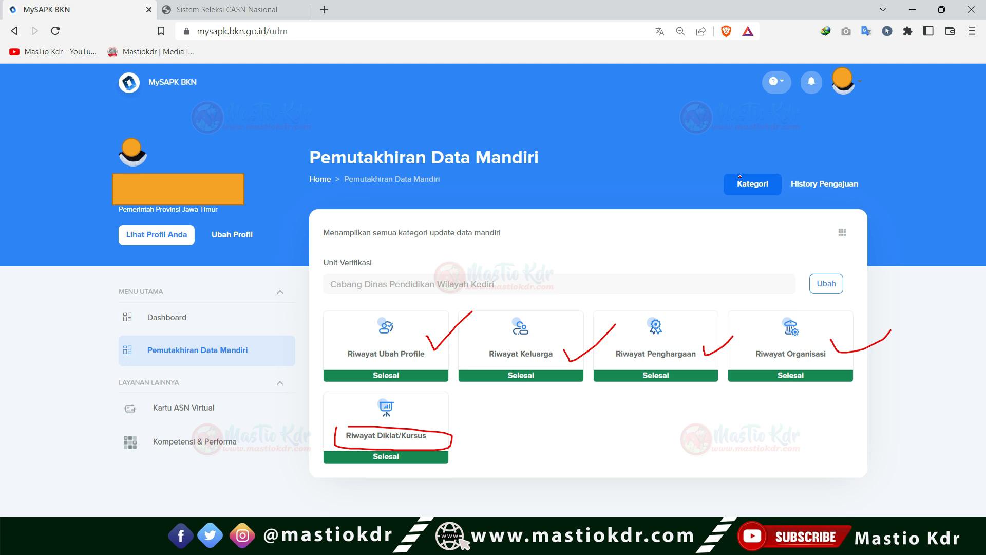
{"action": "mouse_move", "coordinate": [792, 173]}
{"action": "left_mouse_down"}
{"action": "mouse_move", "coordinate": [852, 167]}
{"action": "mouse_move", "coordinate": [854, 194]}
{"action": "mouse_move", "coordinate": [797, 194]}
{"action": "mouse_move", "coordinate": [789, 176]}
{"action": "left_mouse_up"}
{"action": "mouse_move", "coordinate": [918, 144]}
{"action": "left_mouse_down"}
{"action": "mouse_move", "coordinate": [890, 177]}
{"action": "mouse_move", "coordinate": [892, 196]}
{"action": "mouse_move", "coordinate": [890, 174]}
{"action": "left_mouse_up"}
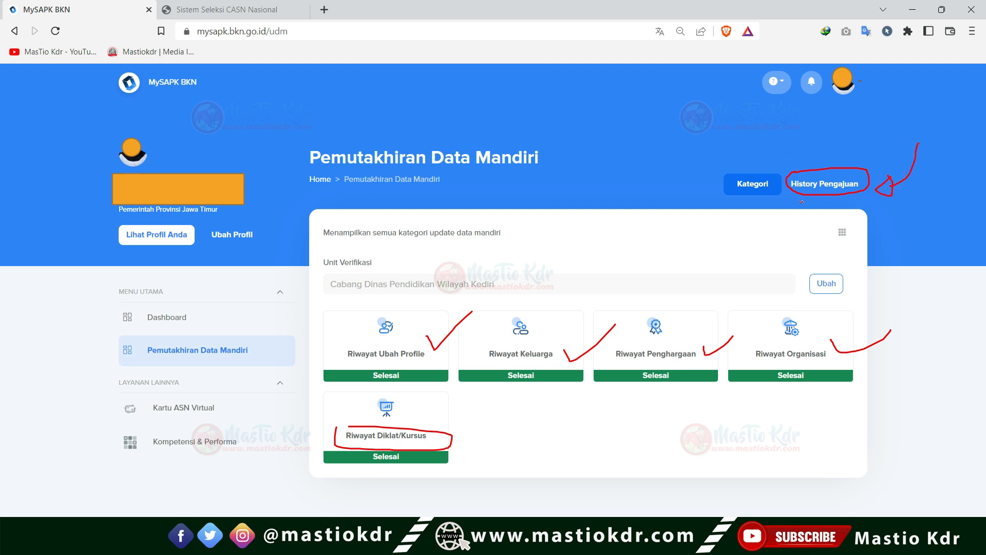
{"action": "mouse_move", "coordinate": [824, 194]}
{"action": "left_mouse_down"}
{"action": "mouse_move", "coordinate": [824, 229]}
{"action": "mouse_move", "coordinate": [820, 199]}
{"action": "left_mouse_up"}
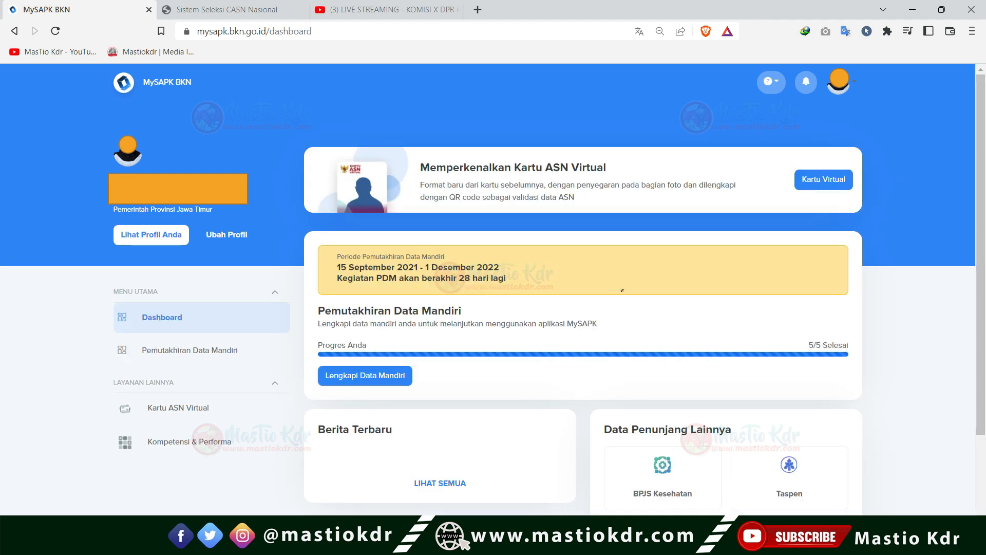
- Check the Pemutakhiran Data Mandiri progress and the end date of the update period on the dashboard
{"action": "mouse_move", "coordinate": [333, 300]}
{"action": "left_mouse_down"}
{"action": "mouse_move", "coordinate": [466, 302]}
{"action": "mouse_move", "coordinate": [439, 319]}
{"action": "mouse_move", "coordinate": [334, 322]}
{"action": "mouse_move", "coordinate": [326, 299]}
{"action": "left_mouse_up"}
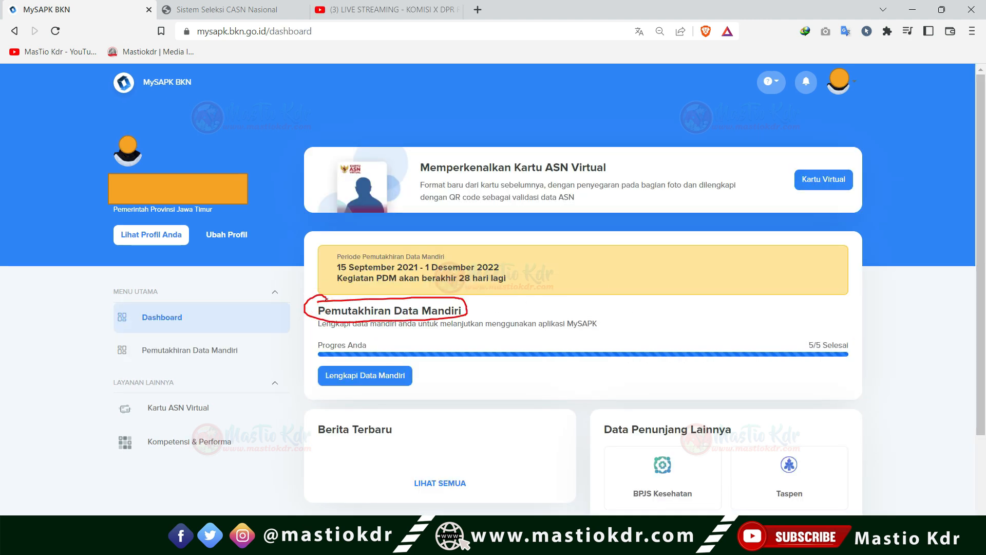
{"action": "mouse_move", "coordinate": [801, 338]}
{"action": "left_mouse_down"}
{"action": "mouse_move", "coordinate": [800, 353]}
{"action": "mouse_move", "coordinate": [852, 354]}
{"action": "mouse_move", "coordinate": [789, 334]}
{"action": "left_mouse_up"}
{"action": "left_click_drag", "start_coordinate": [861, 307], "coordinate": [858, 337]}
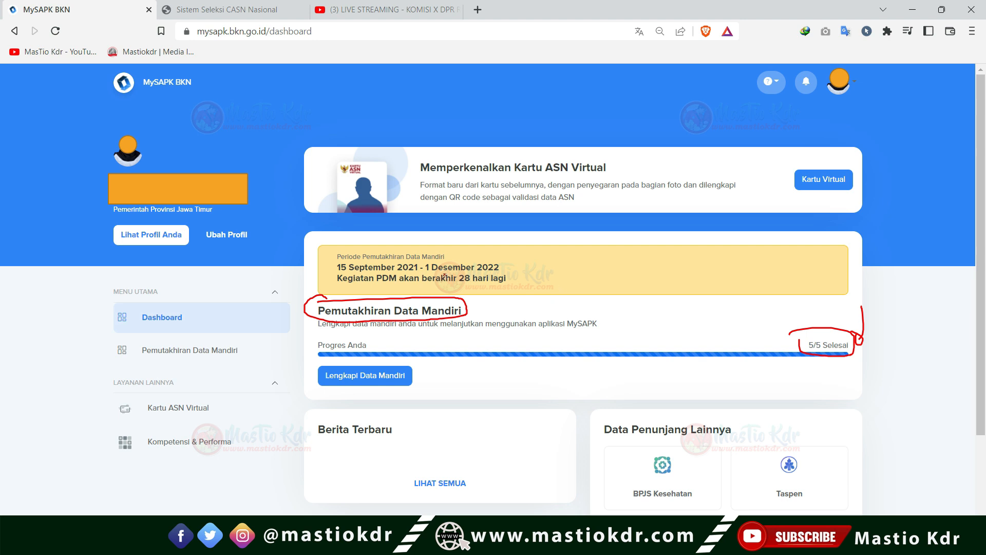
{"action": "mouse_move", "coordinate": [429, 272]}
{"action": "left_mouse_down"}
{"action": "mouse_move", "coordinate": [493, 272]}
{"action": "mouse_move", "coordinate": [512, 260]}
{"action": "mouse_move", "coordinate": [444, 258]}
{"action": "mouse_move", "coordinate": [424, 273]}
{"action": "left_mouse_up"}
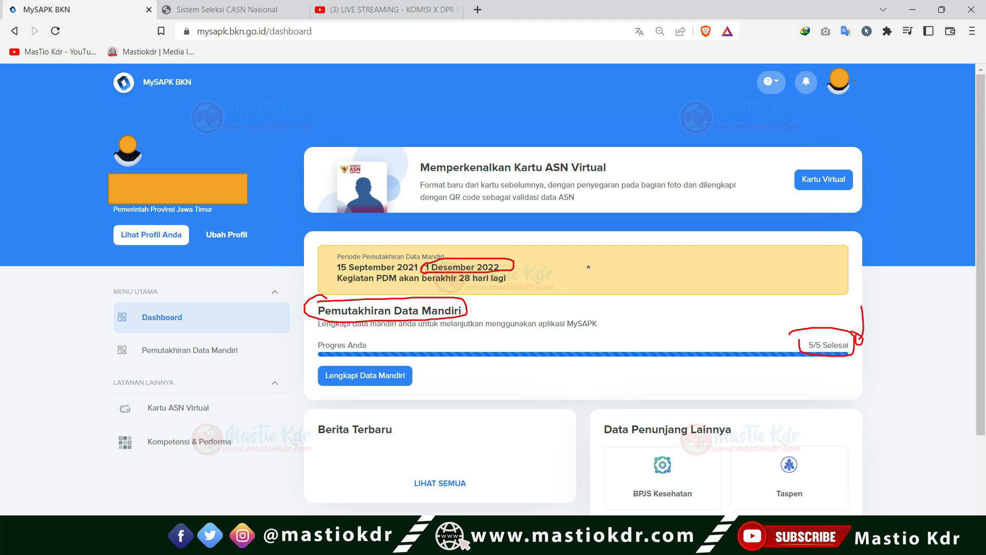